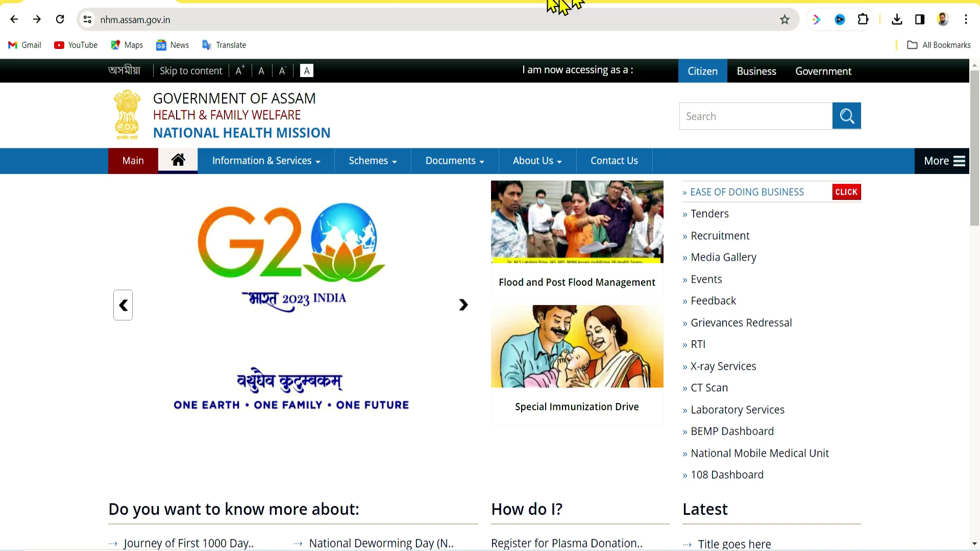
Switch to the NHM Assam recruitment registration form and choose Staff Nurse [NHM] as the post
click(418, 2)
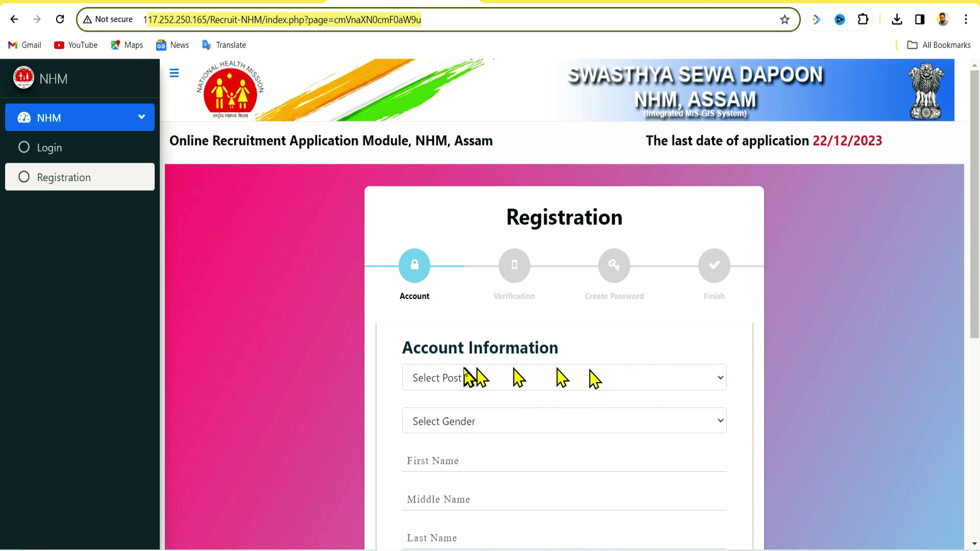
scroll(503, 407, down, 1)
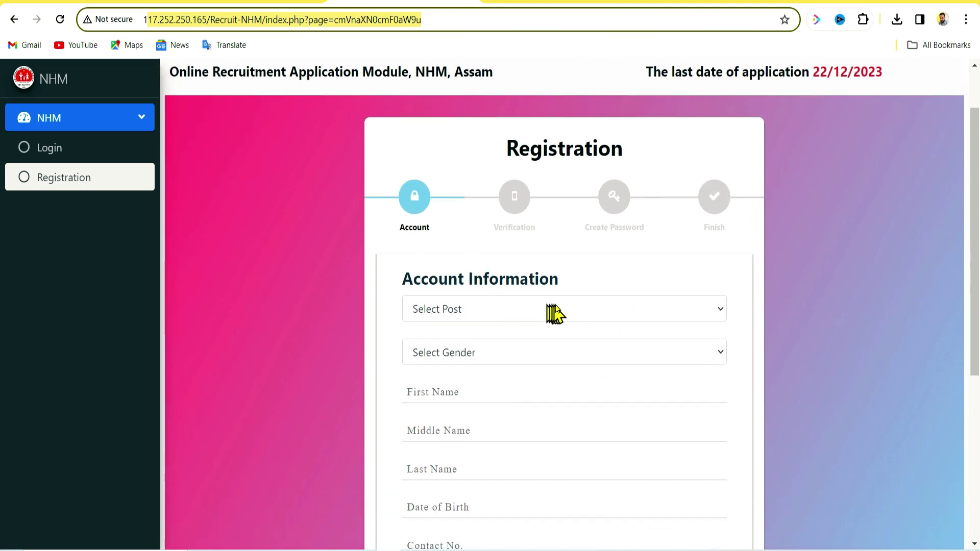
scroll(560, 312, down, 1)
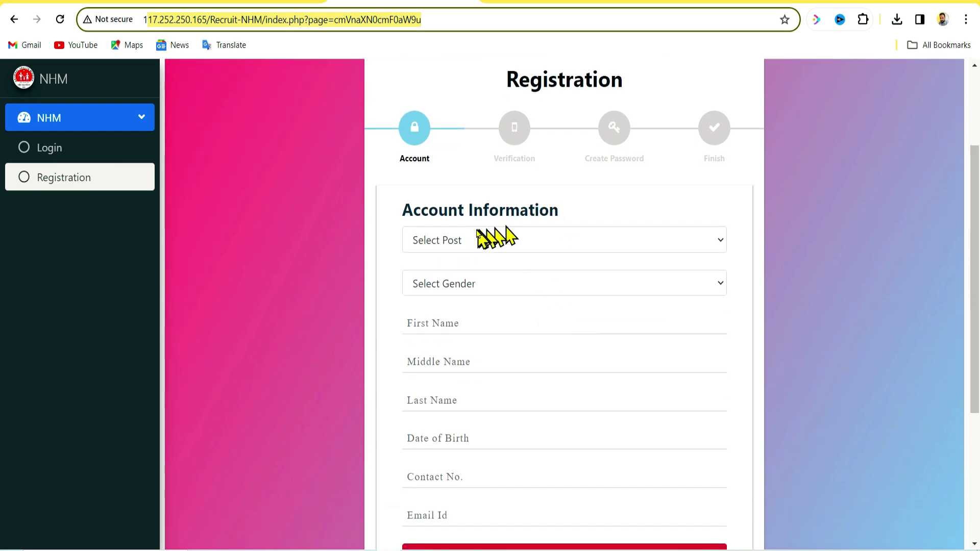
click(448, 239)
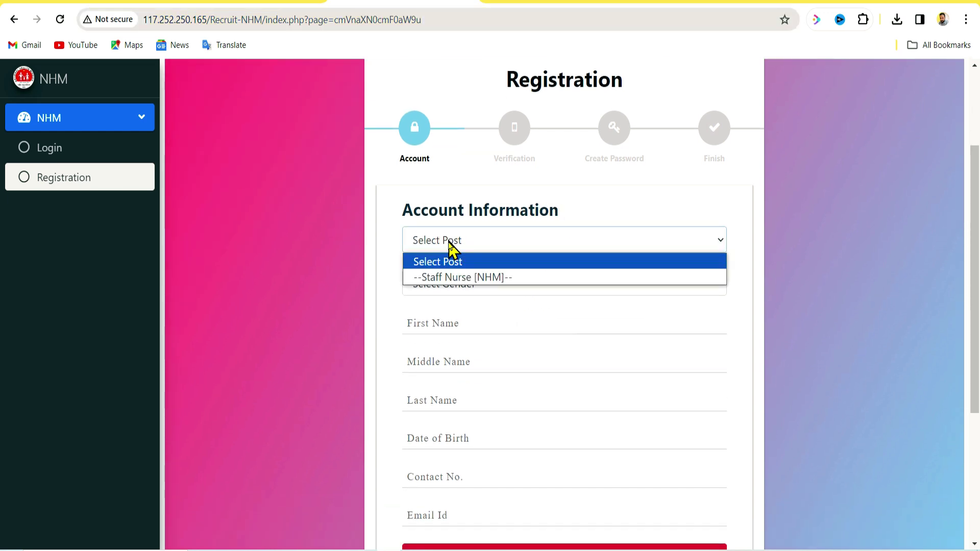
click(470, 278)
Complete the gender, name, date of birth, contact number and email fields of the account information and proceed to mobile verification
click(481, 282)
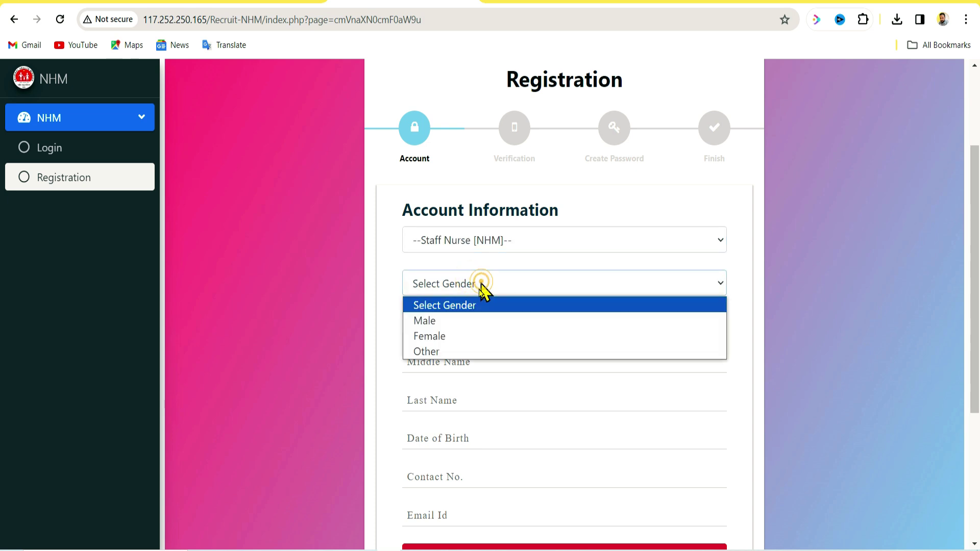
click(392, 345)
scroll(464, 258, down, 1)
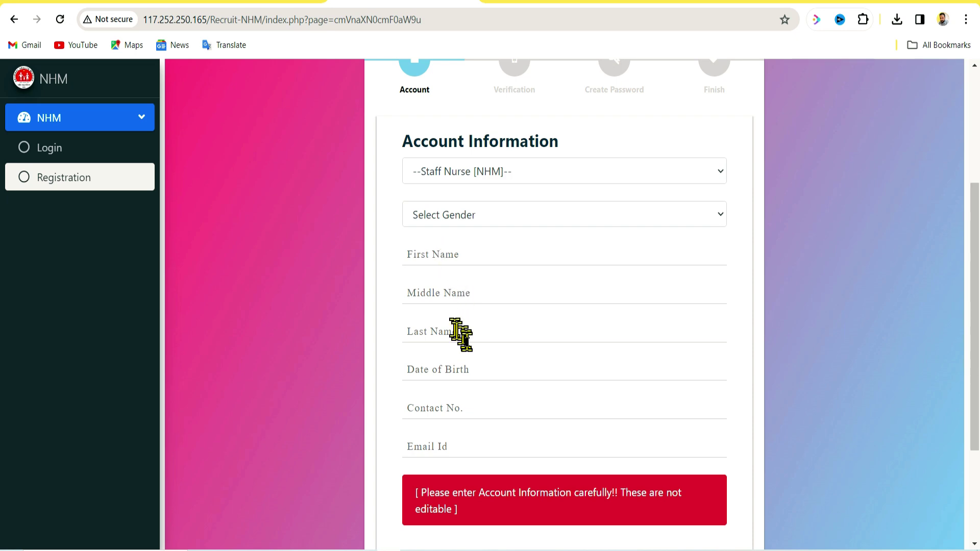
scroll(461, 334, down, 1)
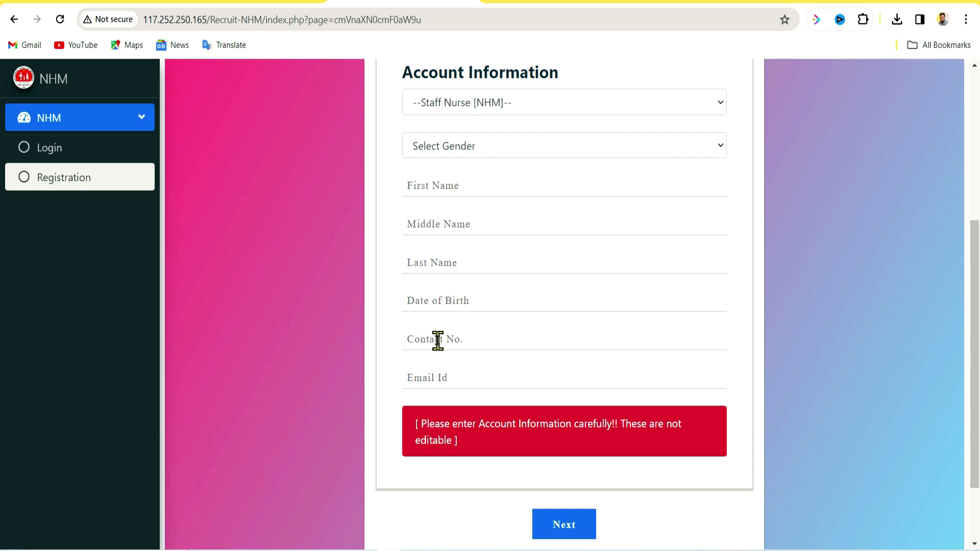
scroll(488, 388, down, 1)
click(564, 455)
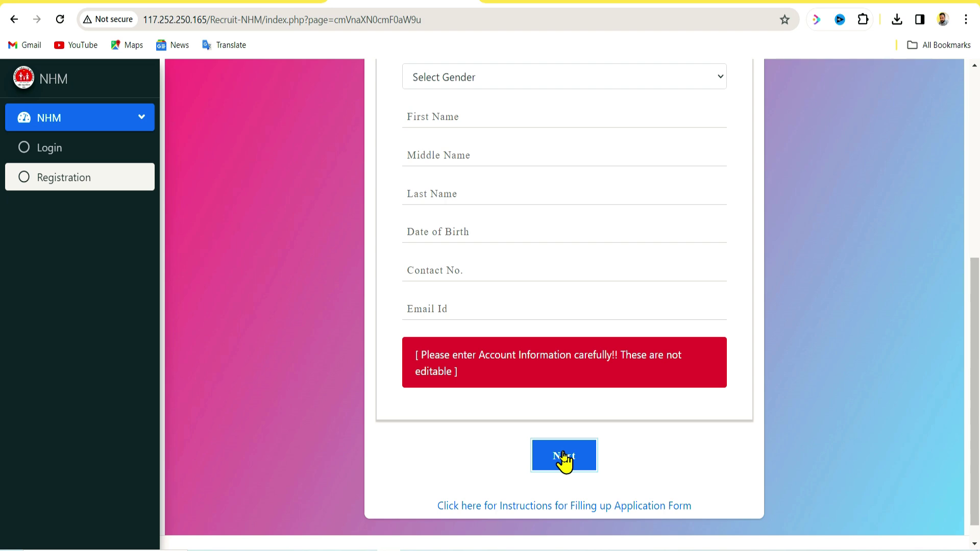
click(534, 386)
click(571, 452)
click(562, 452)
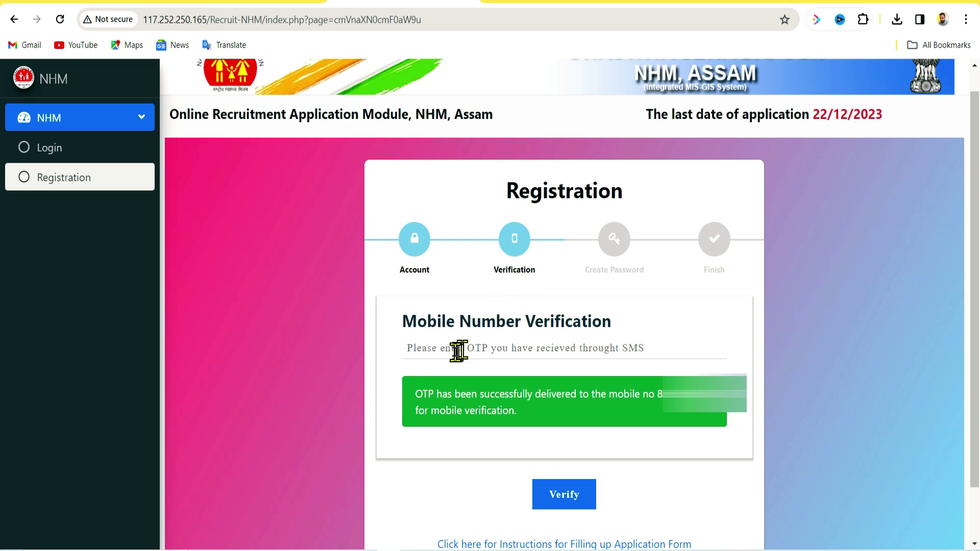
Enter the OTP received by SMS and verify the mobile number
click(558, 494)
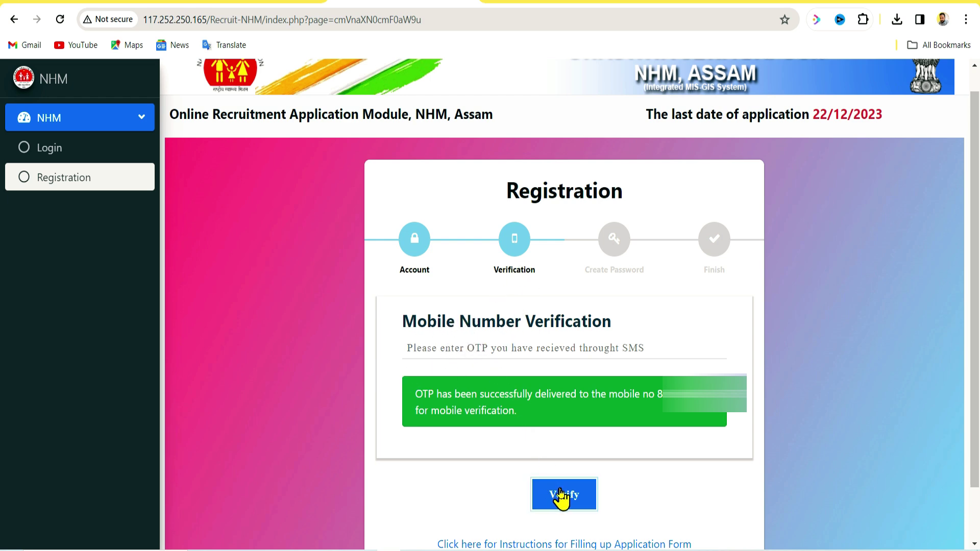
key(ctrl+v)
click(563, 496)
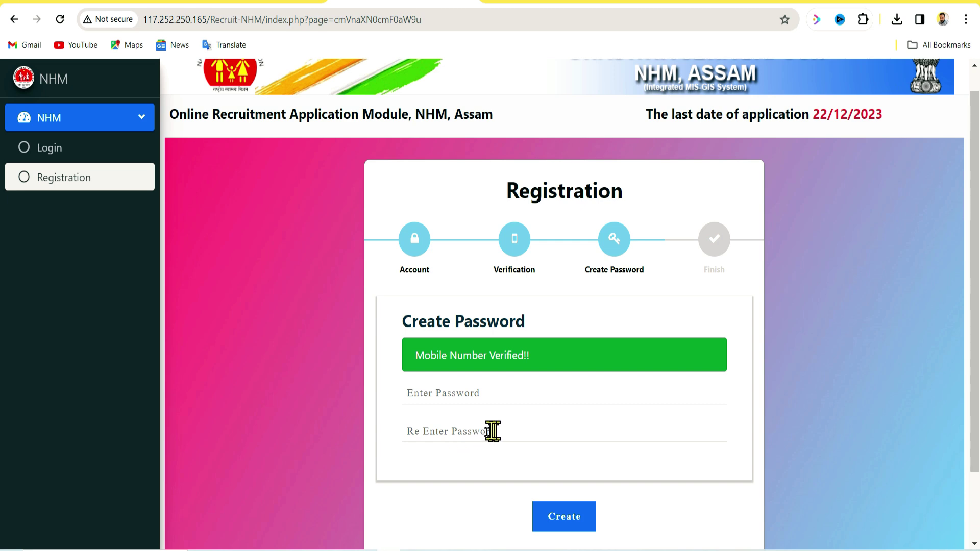
Enter and re-enter the new account password, create the account, and dismiss the offer to save the password
click(564, 521)
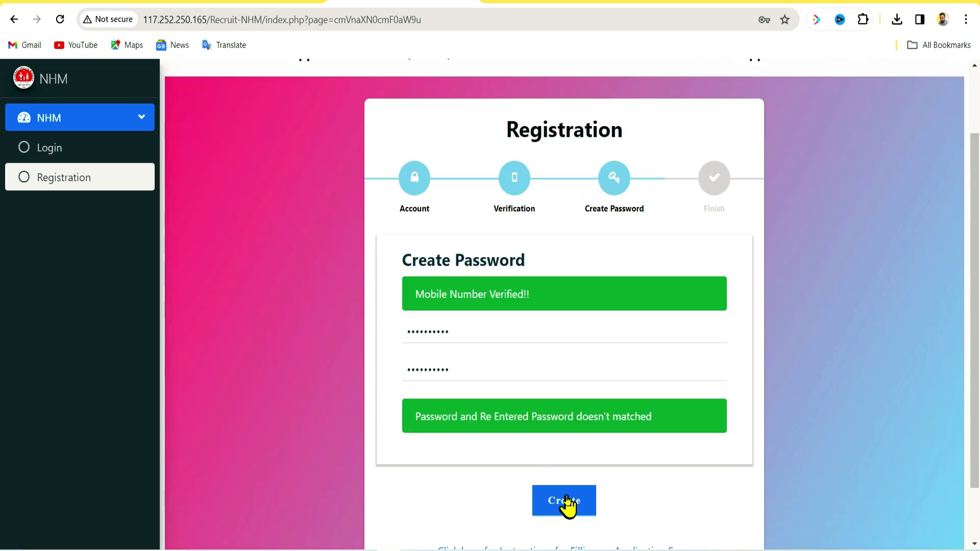
click(566, 501)
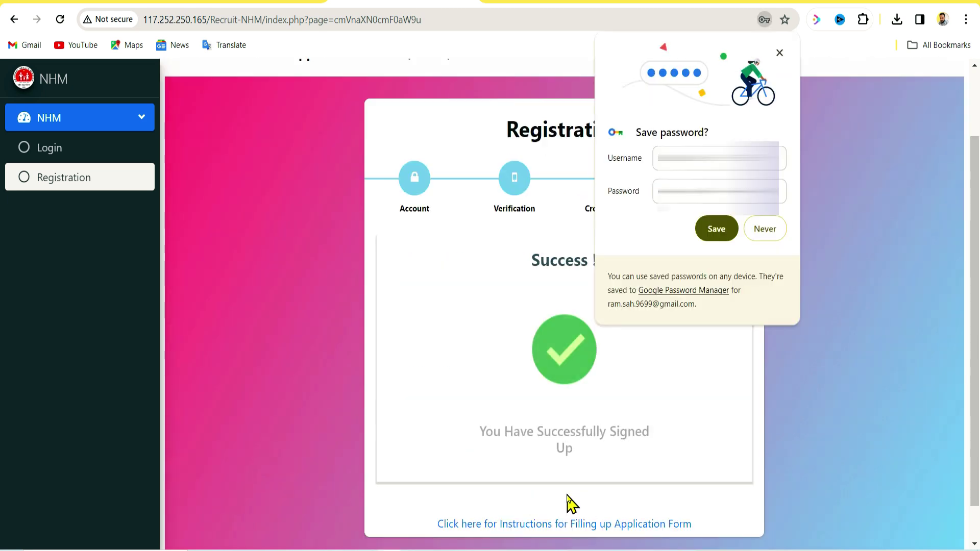
click(779, 52)
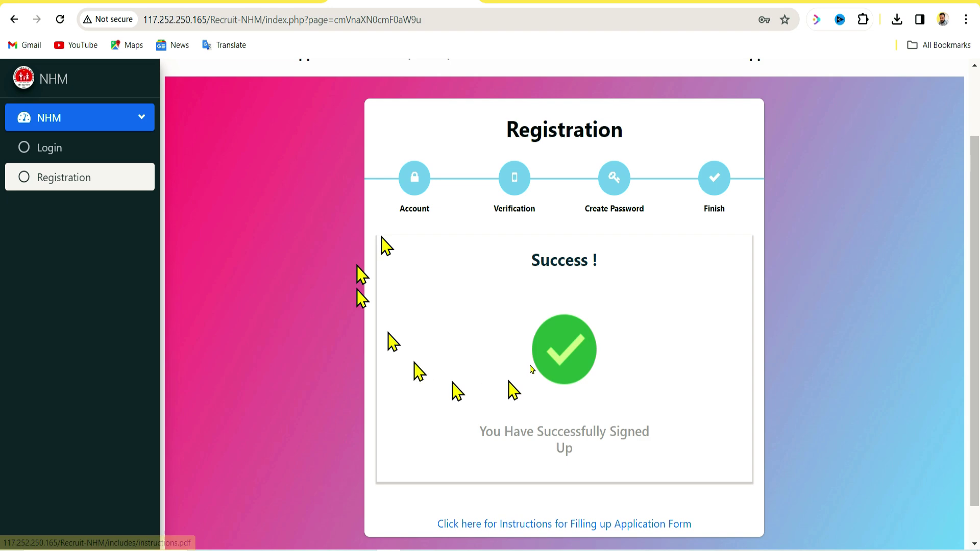
Open the login form and set the user type to Applicant and the post to Staff Nurse [NHM]
click(61, 147)
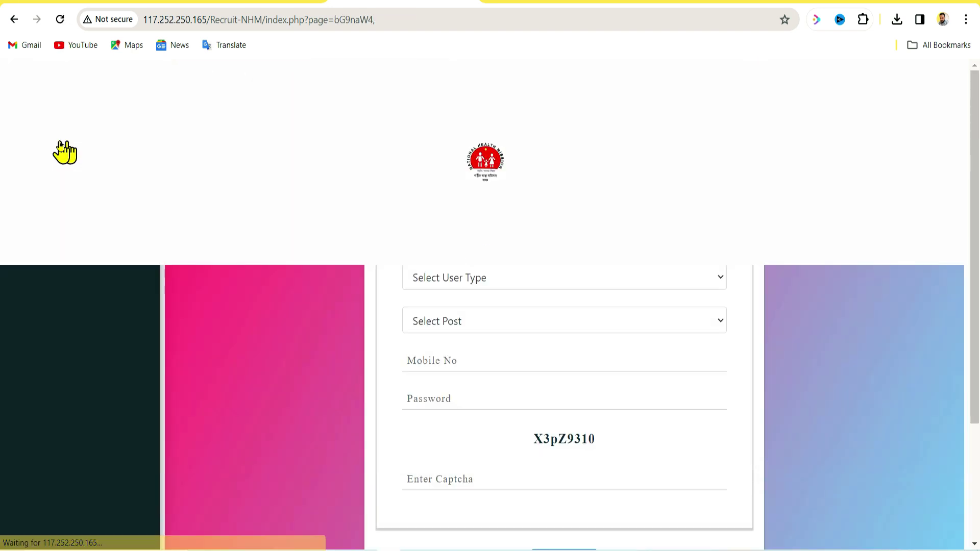
click(475, 278)
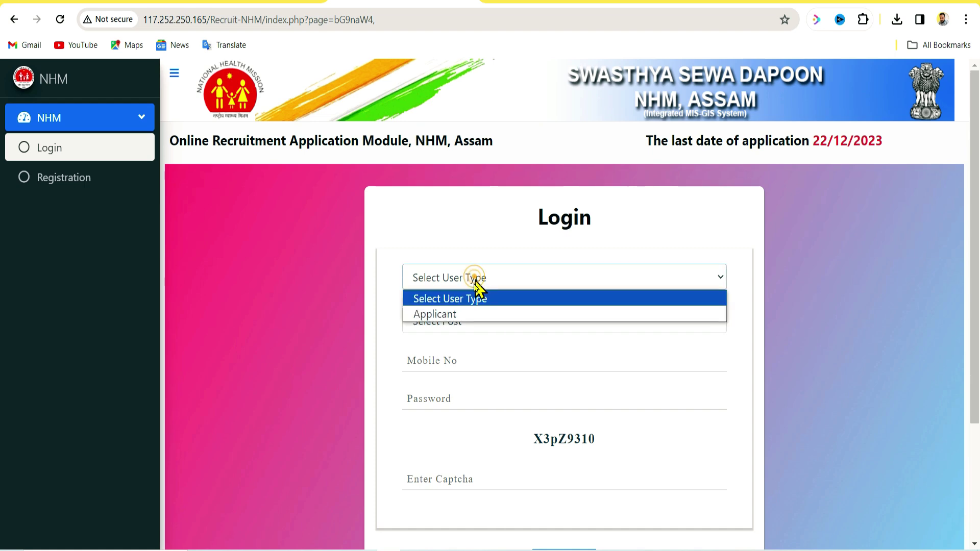
click(465, 312)
click(451, 322)
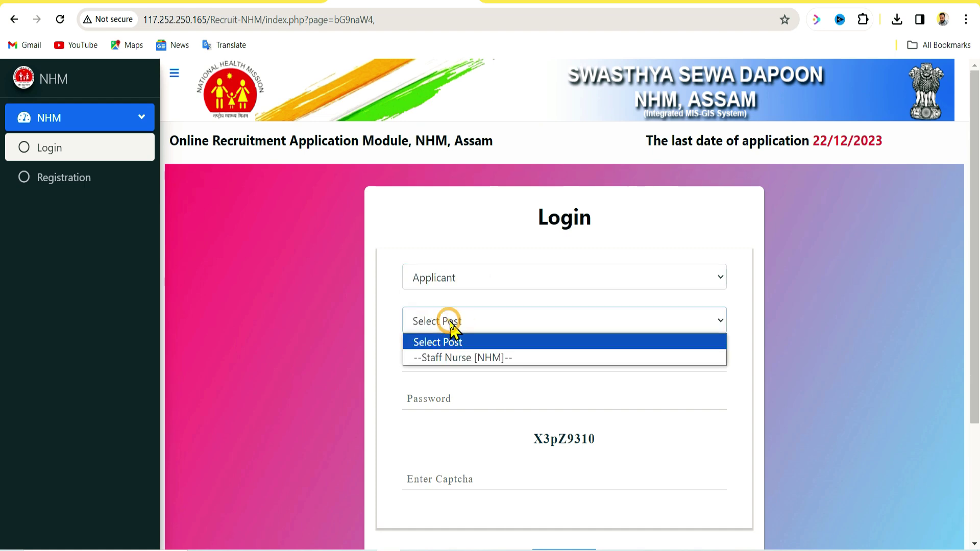
click(446, 358)
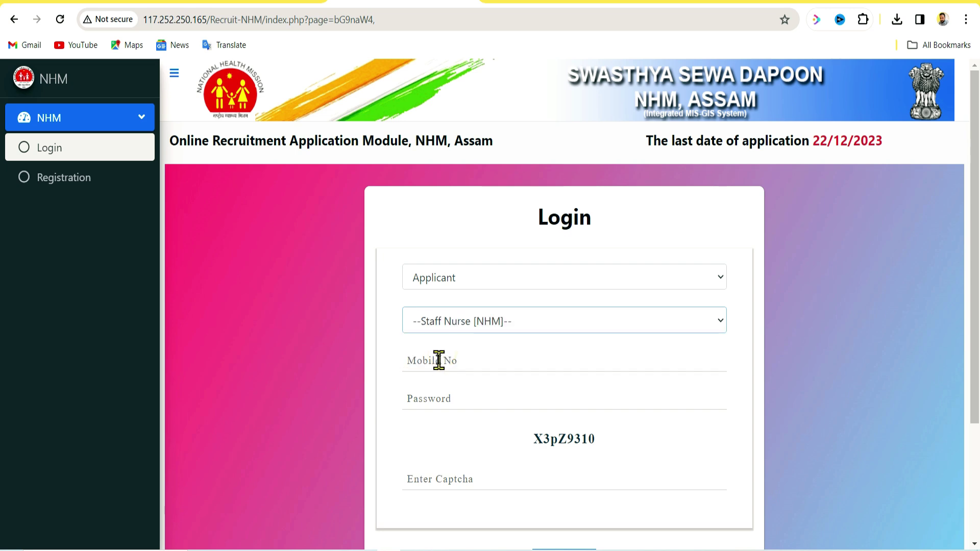
Enter the mobile number, account password and captcha, log in, and dismiss the offer to save the password
click(438, 360)
click(393, 403)
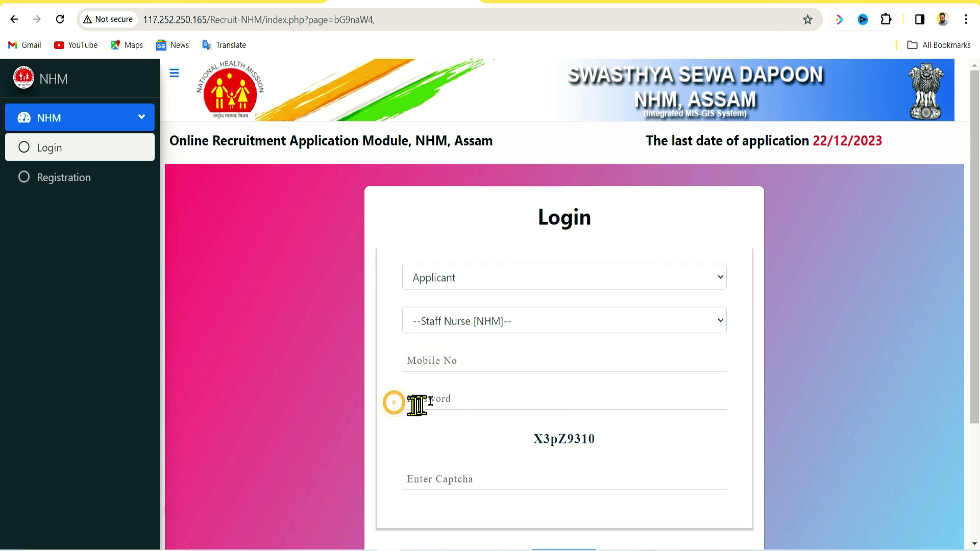
scroll(435, 408, down, 1)
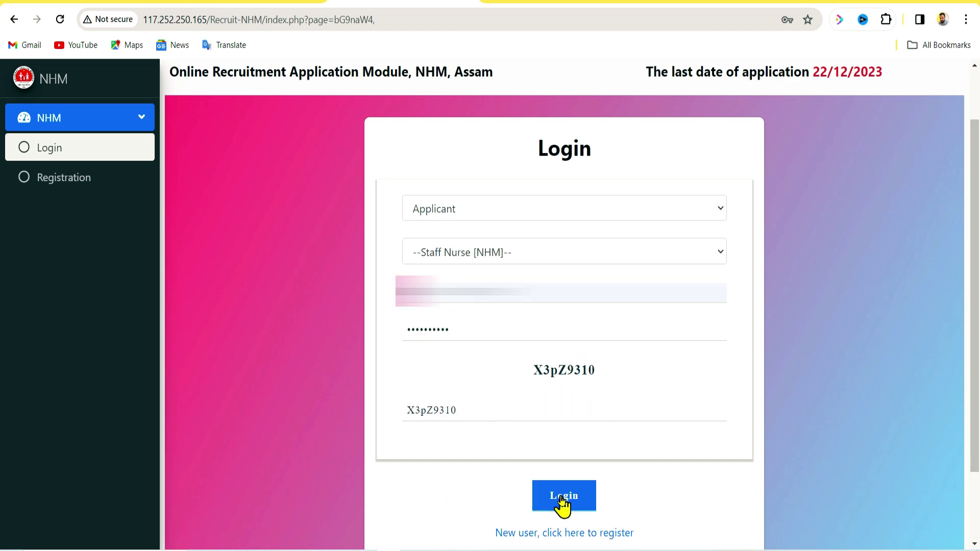
click(564, 498)
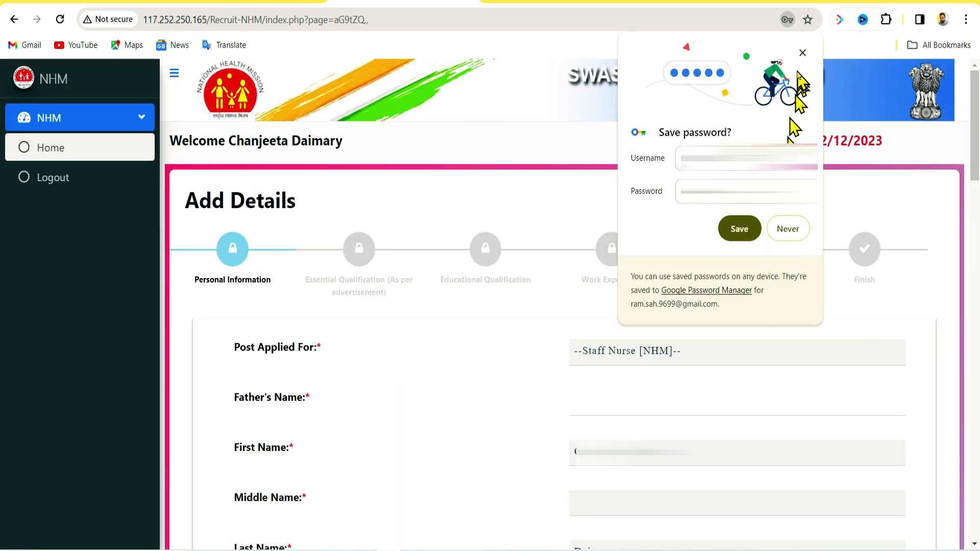
click(802, 52)
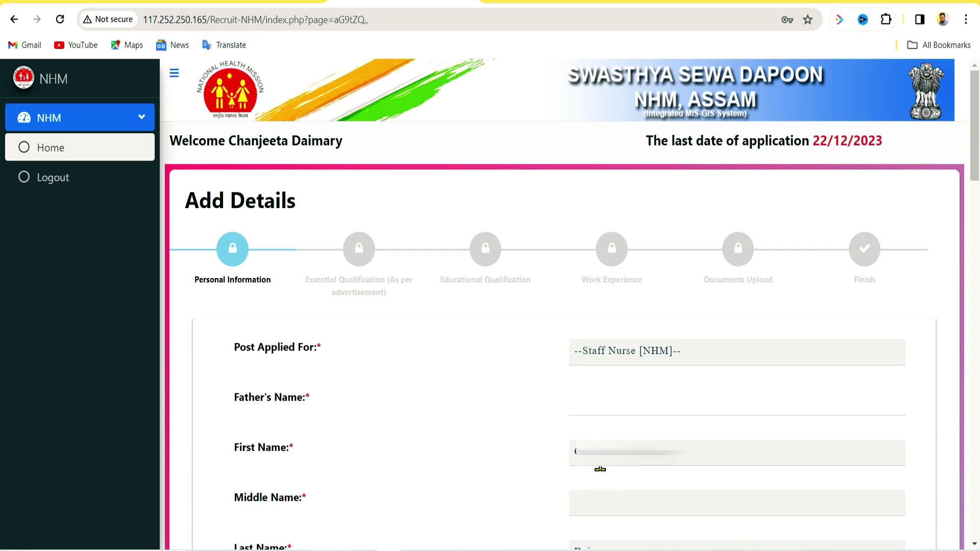
Examine the personal information form, including the religion, caste, PWD, registration number, permanent address and correspondence address fields
scroll(600, 469, down, 10)
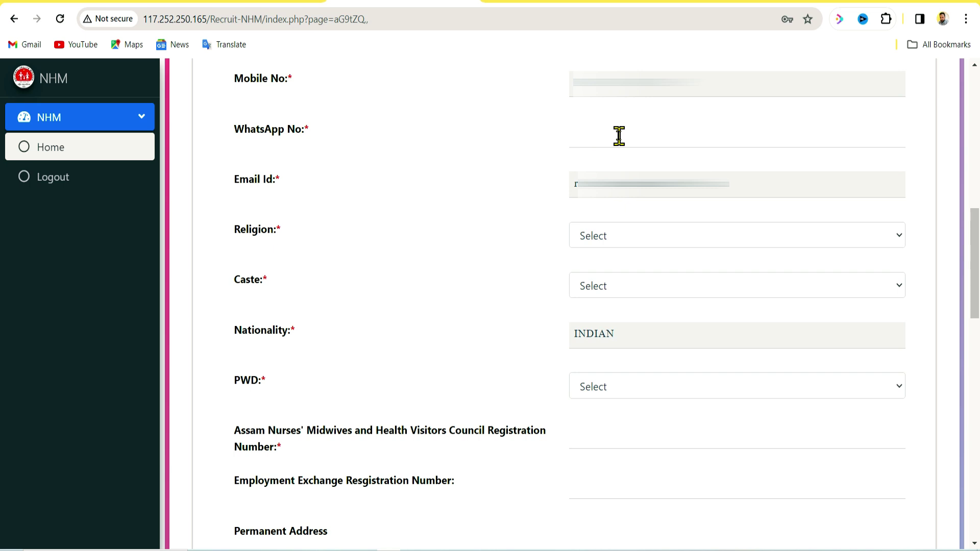
click(600, 236)
click(600, 236)
click(588, 287)
click(588, 288)
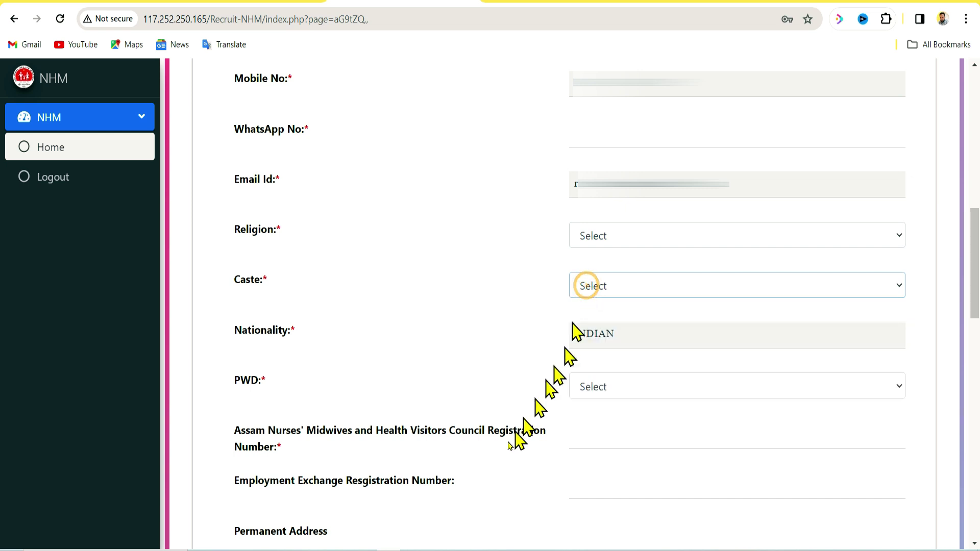
click(700, 380)
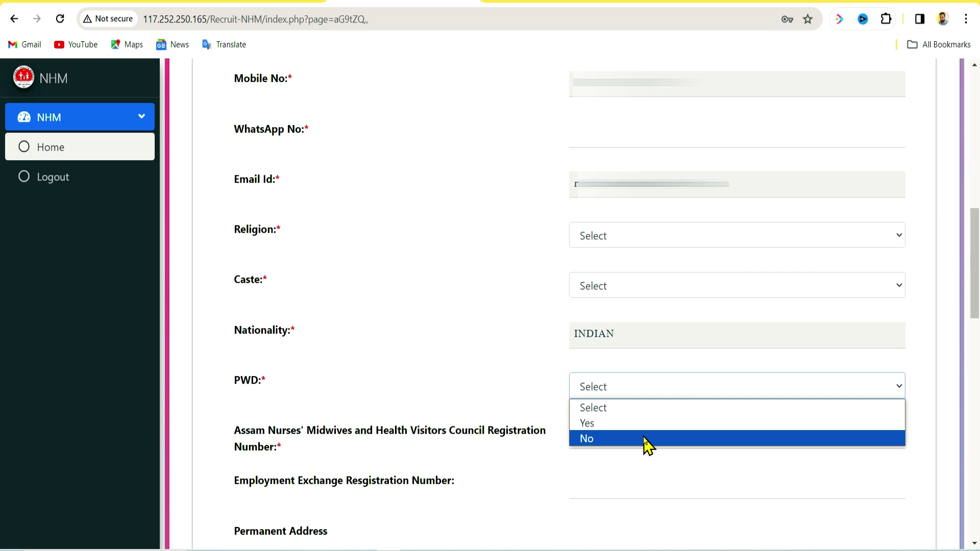
click(496, 377)
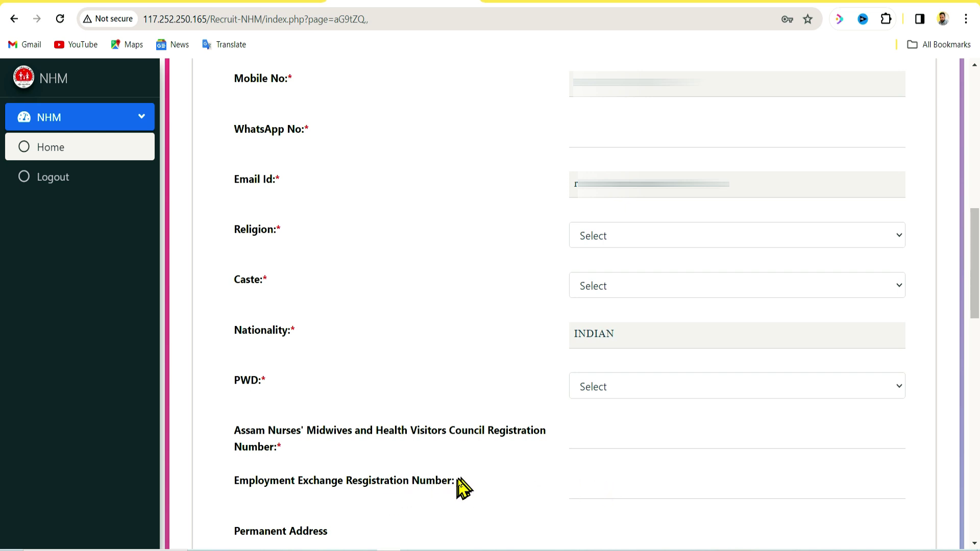
scroll(469, 489, down, 8)
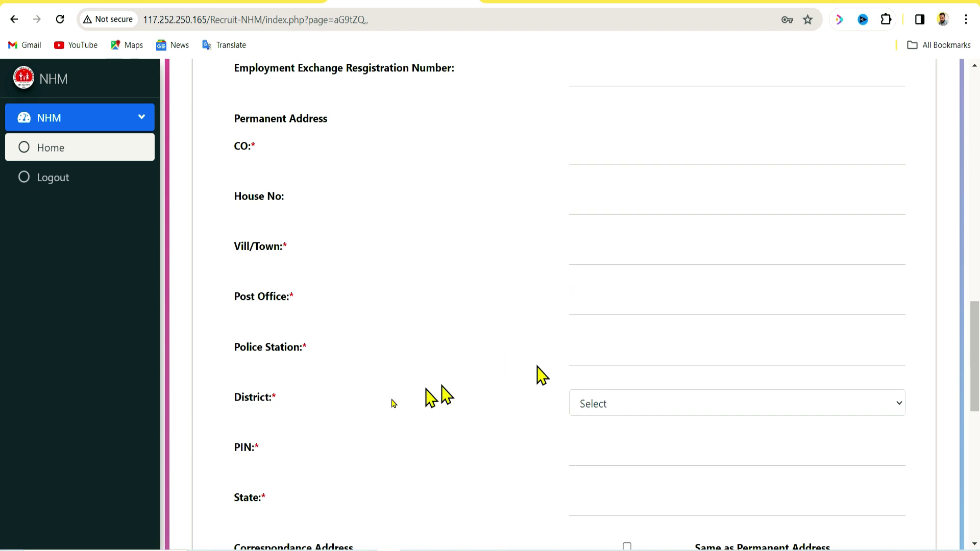
scroll(574, 411, down, 1)
click(608, 335)
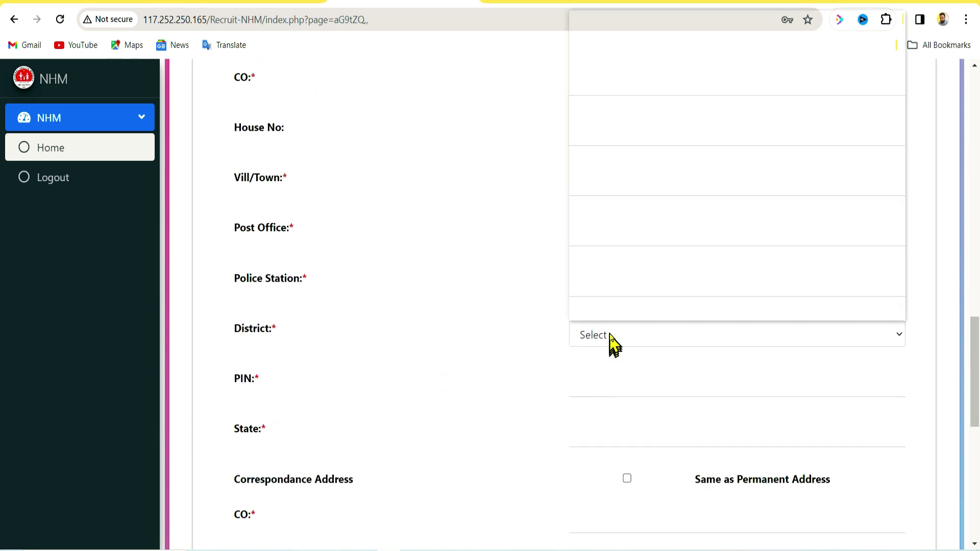
click(608, 334)
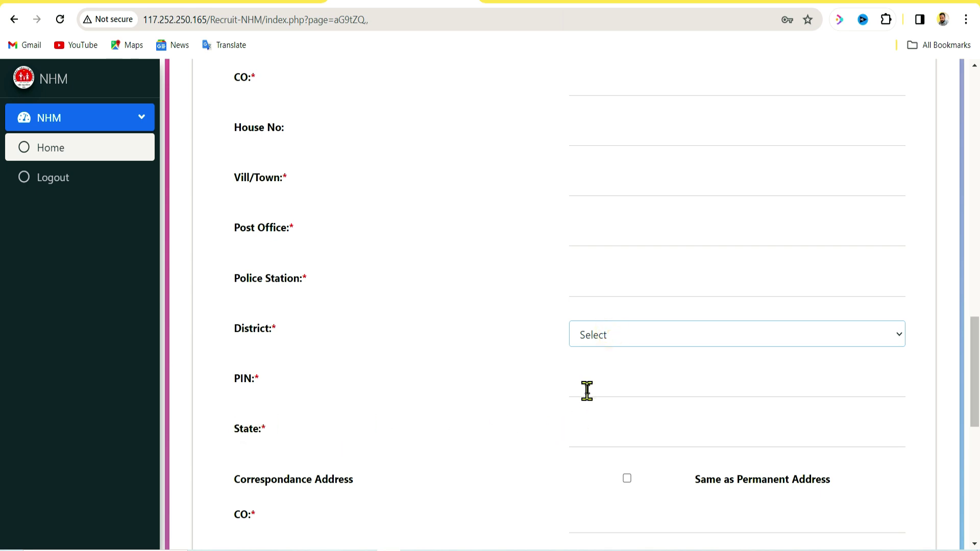
scroll(587, 389, down, 2)
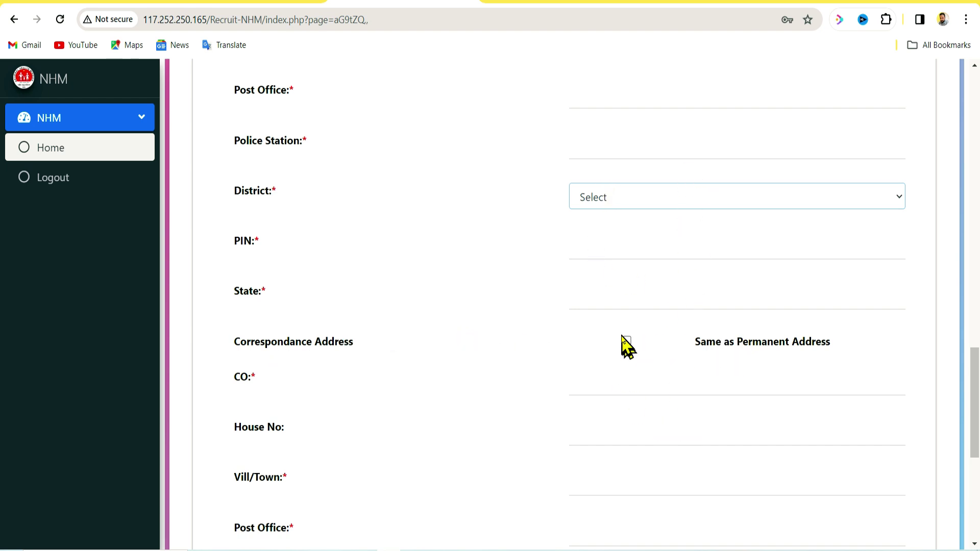
scroll(622, 343, down, 7)
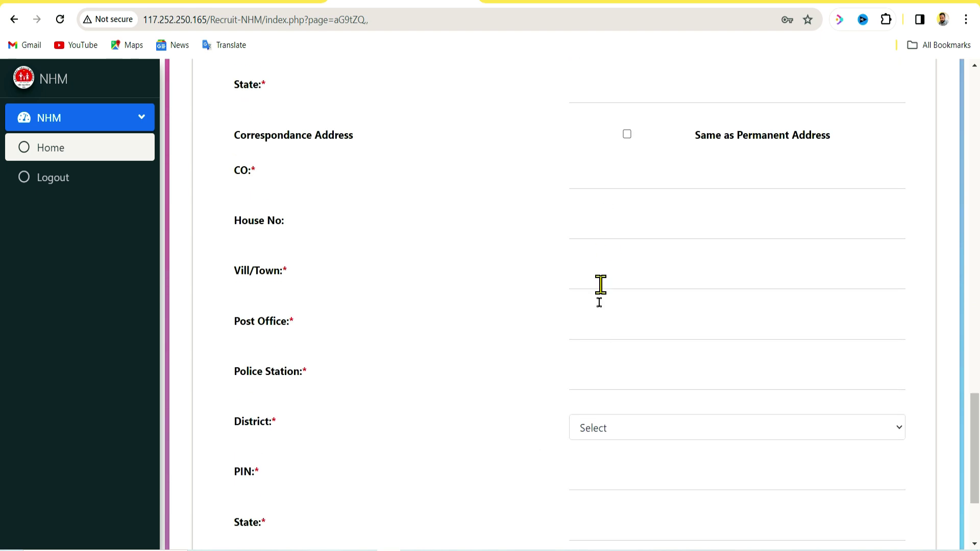
Fill in and update the personal details, confirm the update, and continue to the Essential Qualification section
click(571, 466)
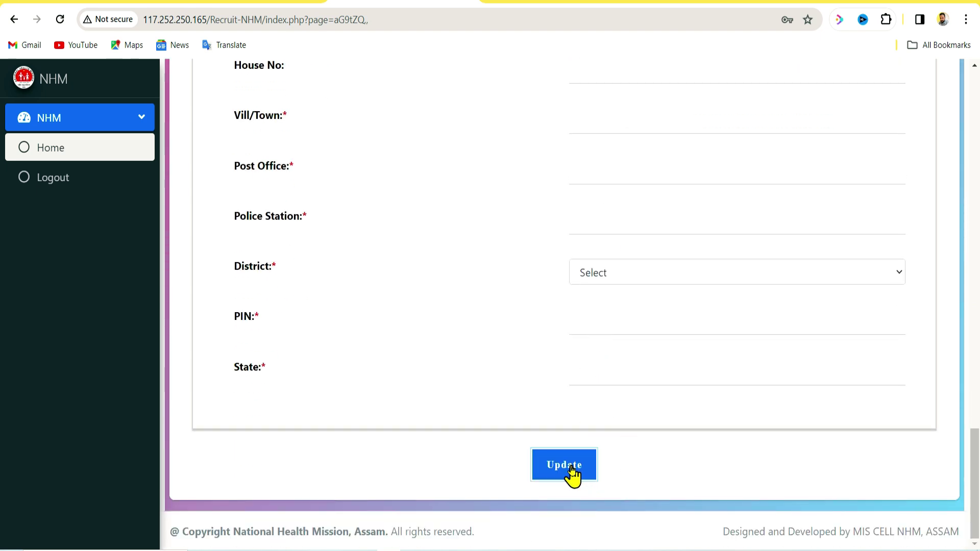
click(570, 469)
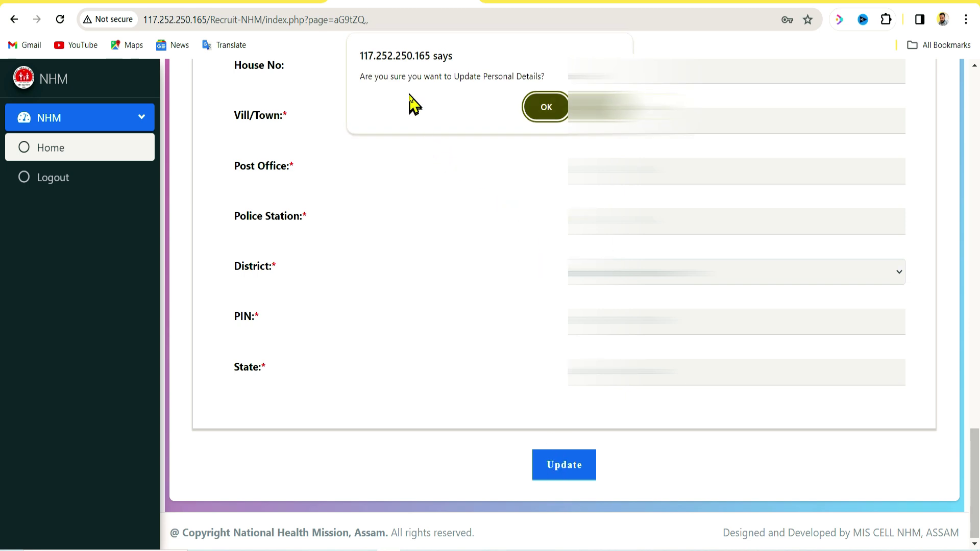
click(546, 107)
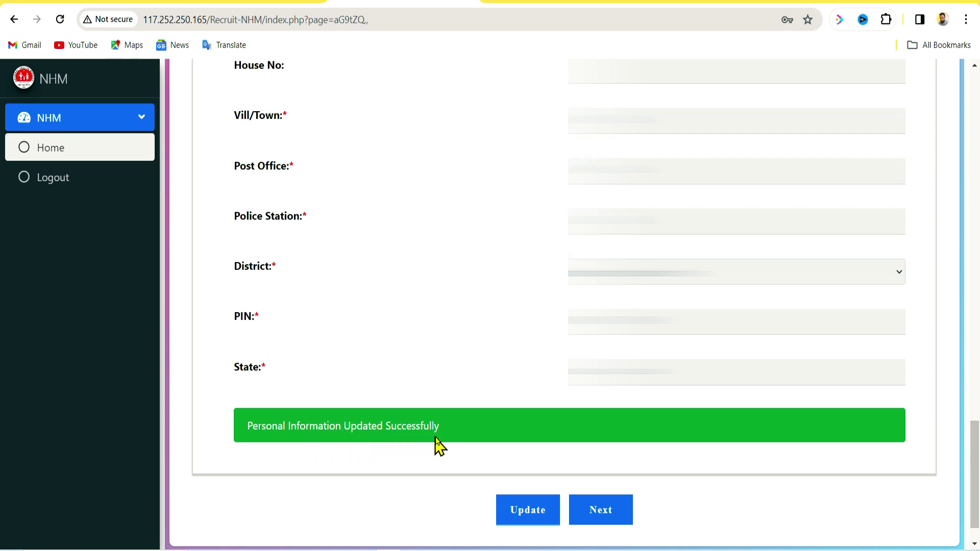
click(601, 512)
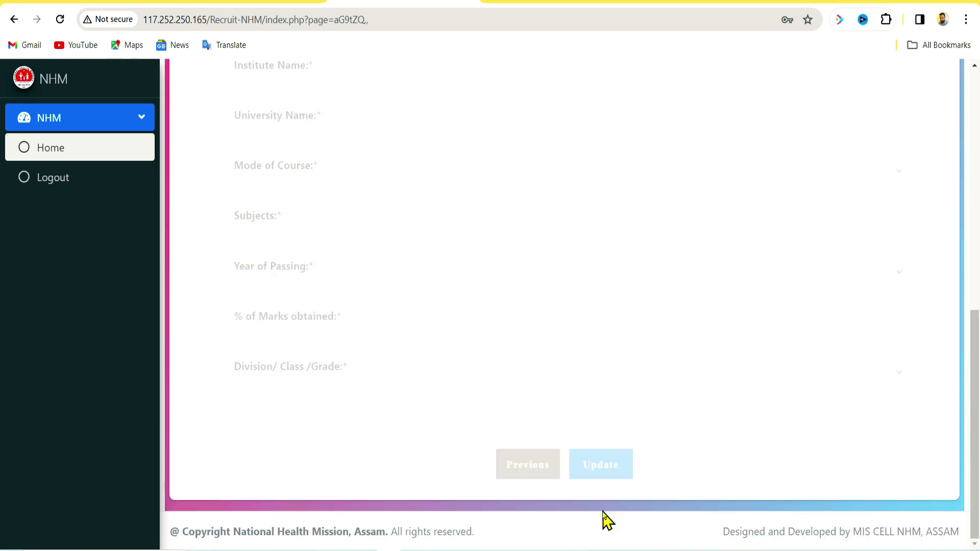
Set the essential qualification to the B. Sc. Nursing/ GNM Course option
scroll(446, 376, up, 6)
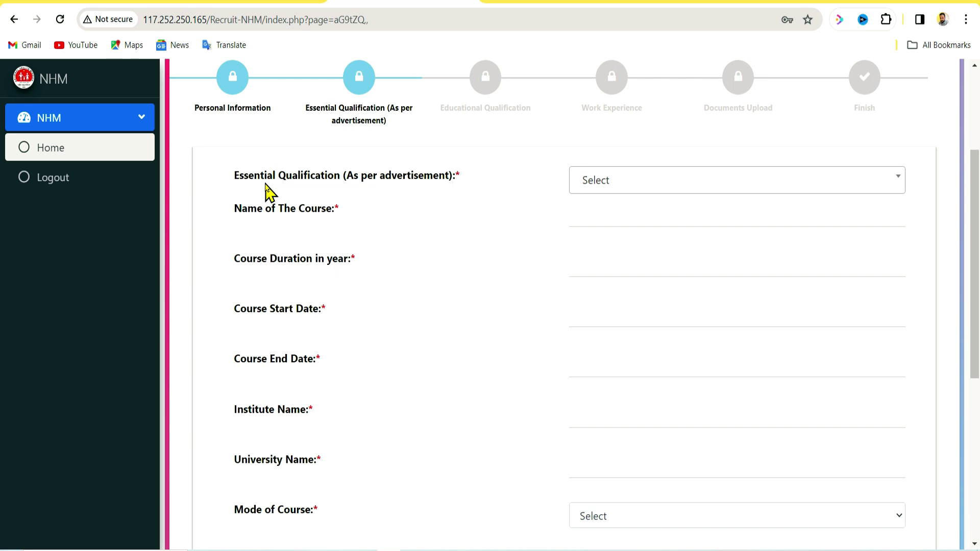
click(585, 183)
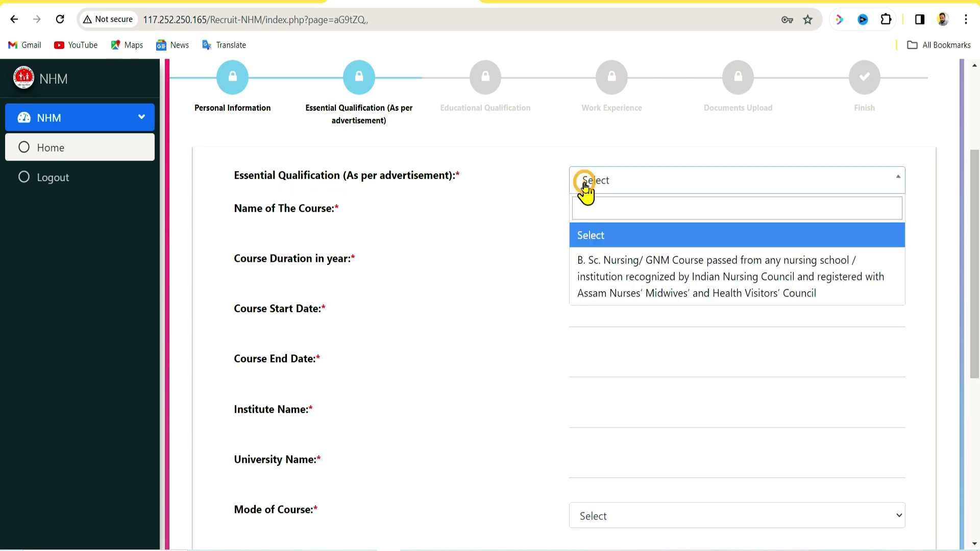
click(615, 260)
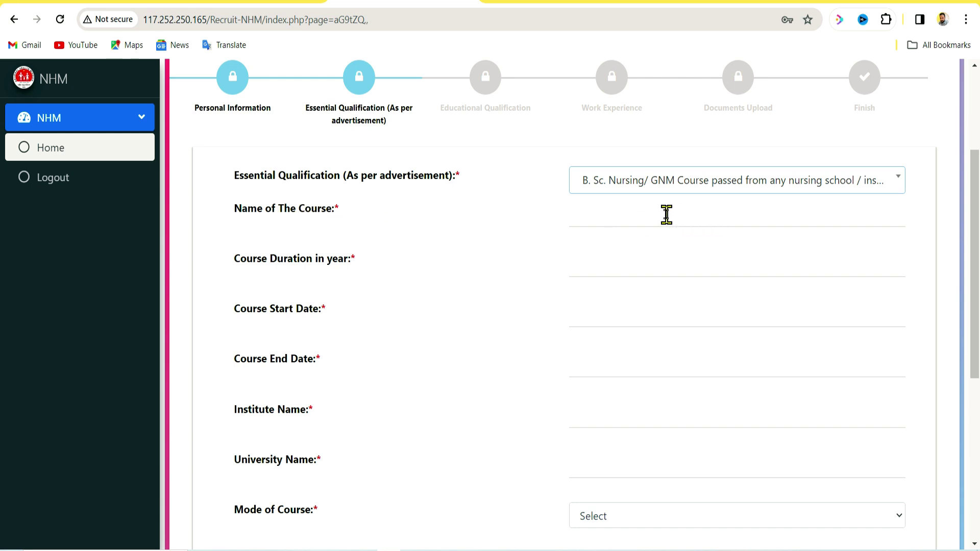
Examine the remaining Essential Qualification fields, including the choices for mode of course, year of passing and division
scroll(664, 214, down, 1)
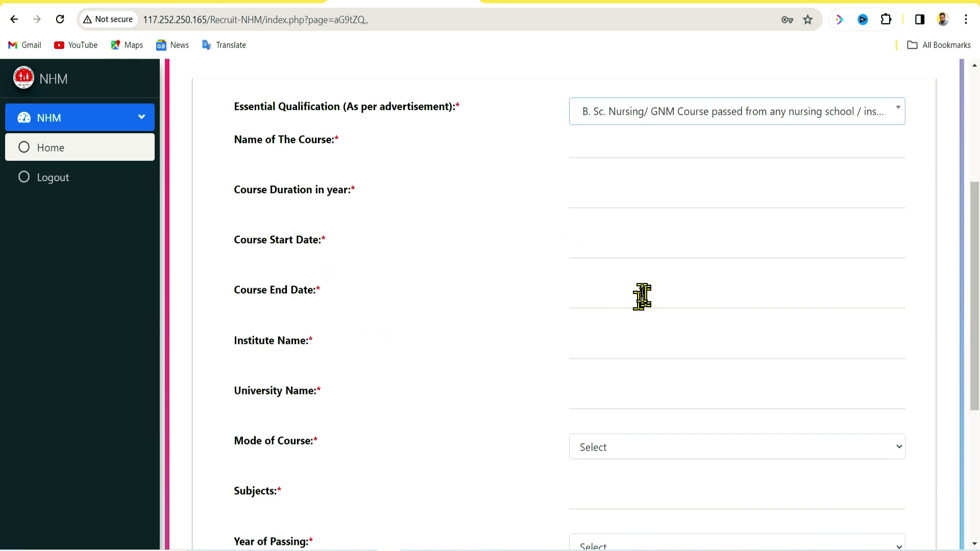
scroll(641, 290, down, 2)
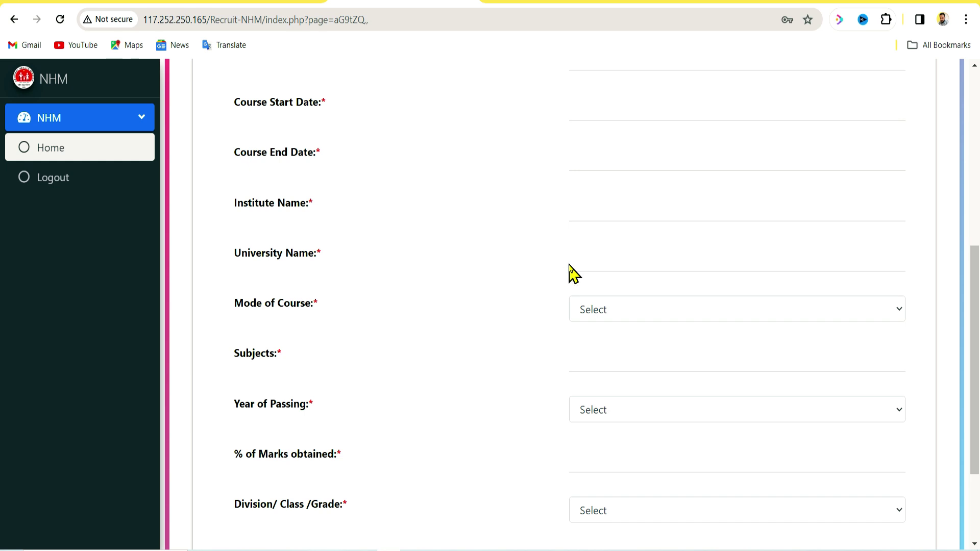
click(623, 306)
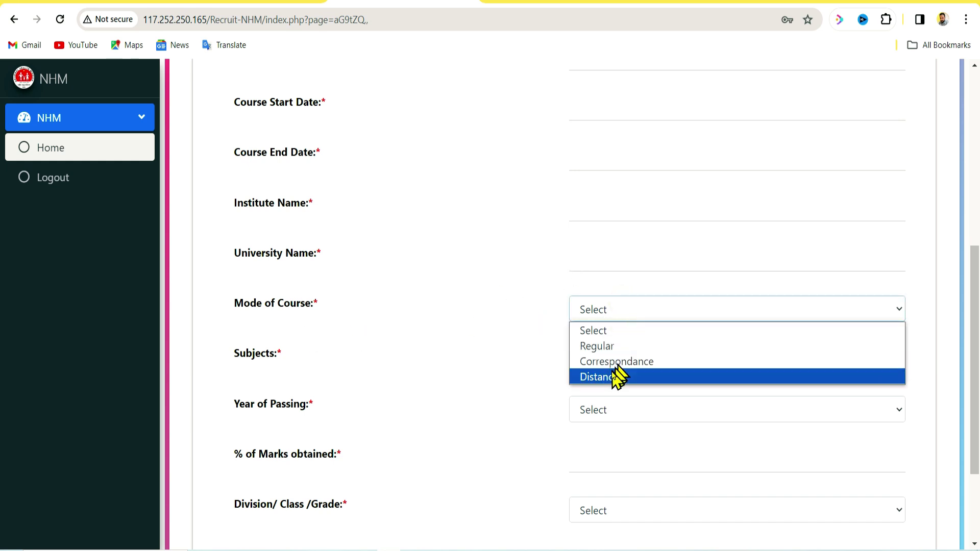
click(505, 333)
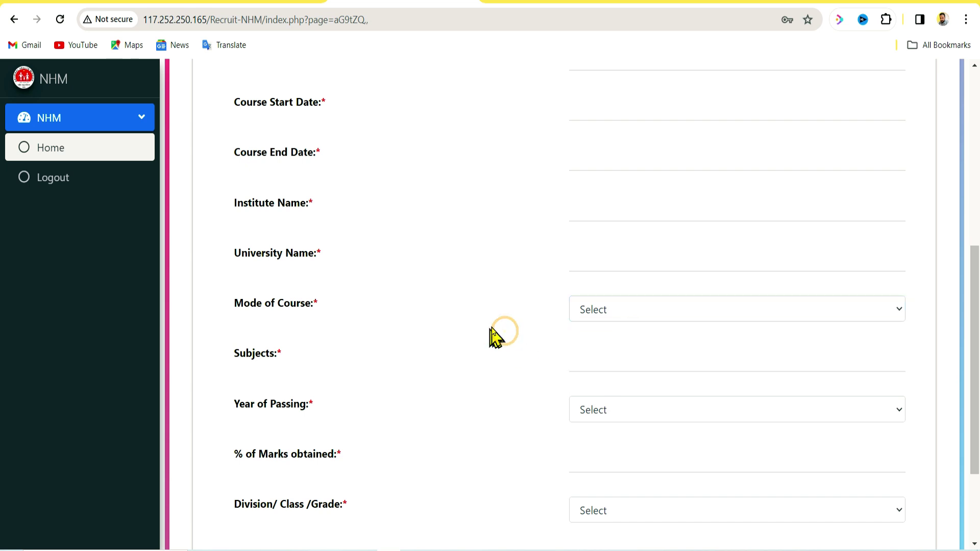
scroll(580, 347, down, 1)
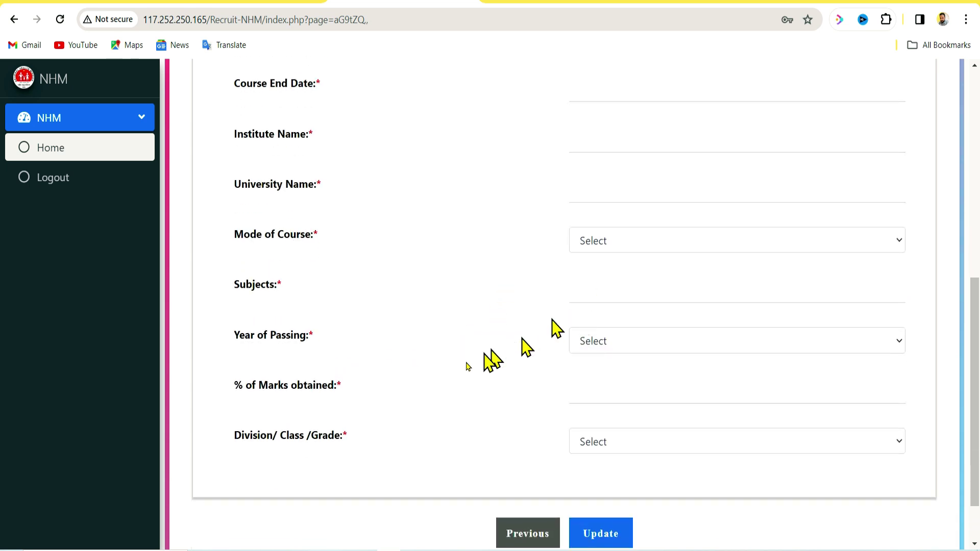
click(609, 350)
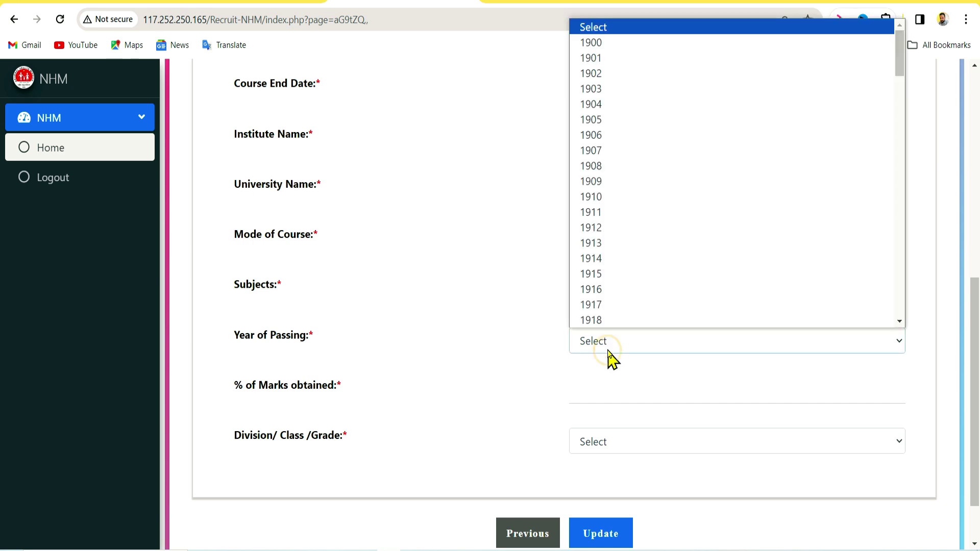
click(611, 348)
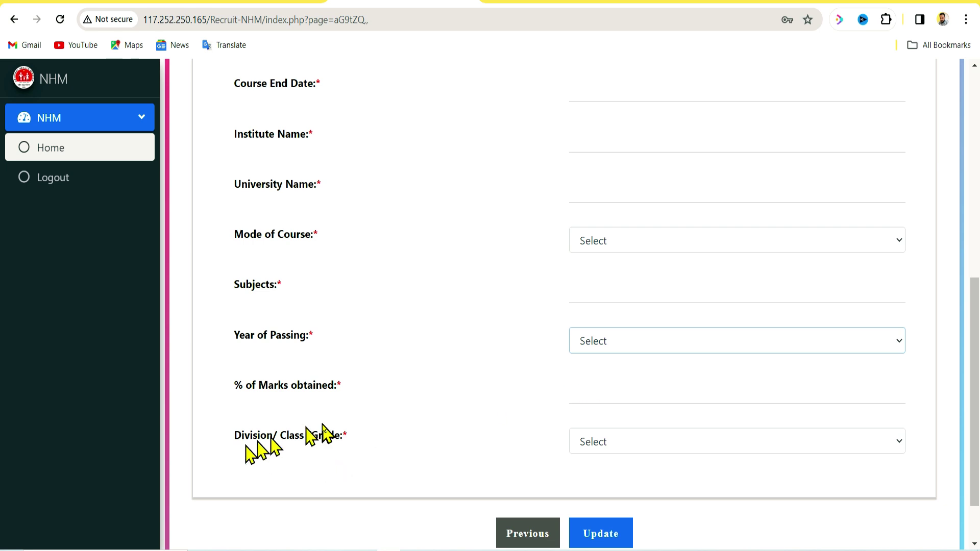
click(664, 449)
click(663, 449)
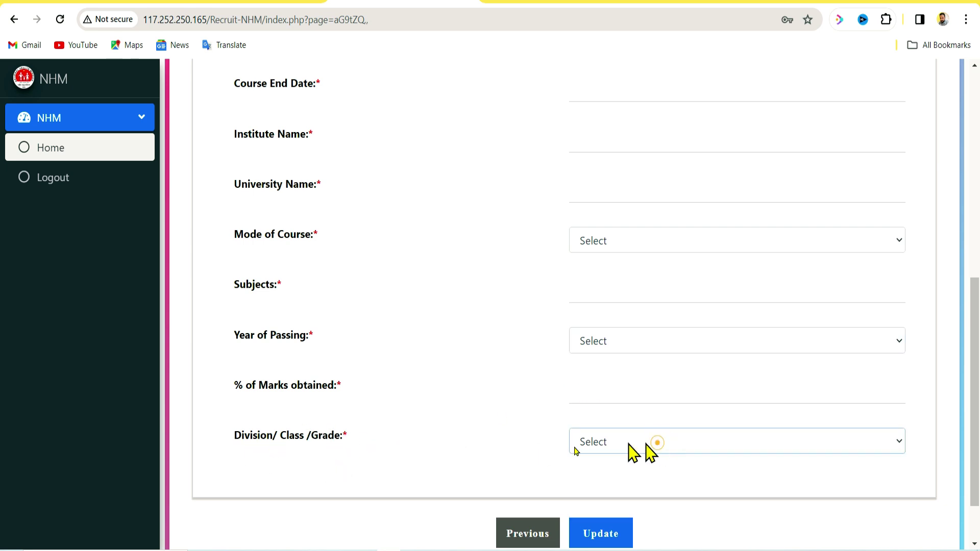
scroll(497, 466, down, 2)
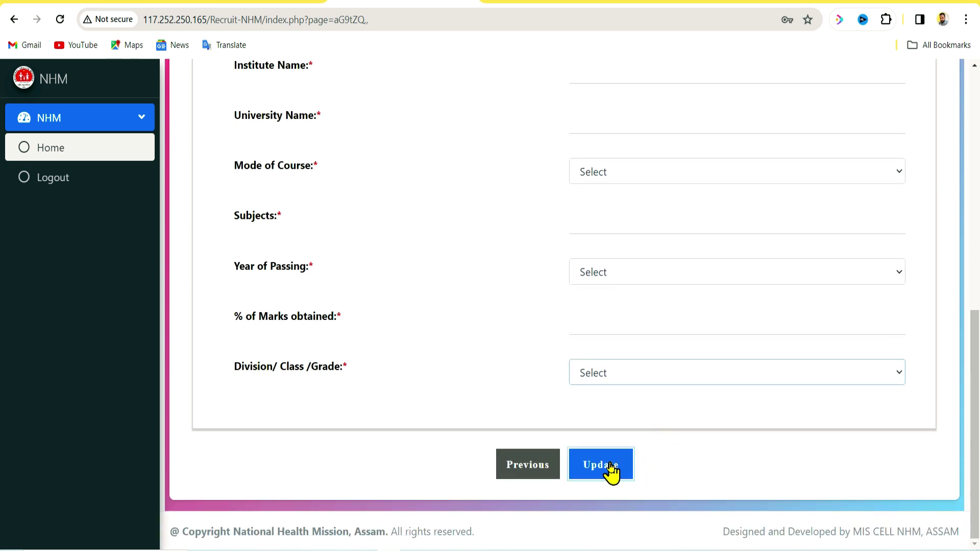
Fill in and update the essential qualification details, confirm the update, and continue to the Educational Qualification section
click(610, 469)
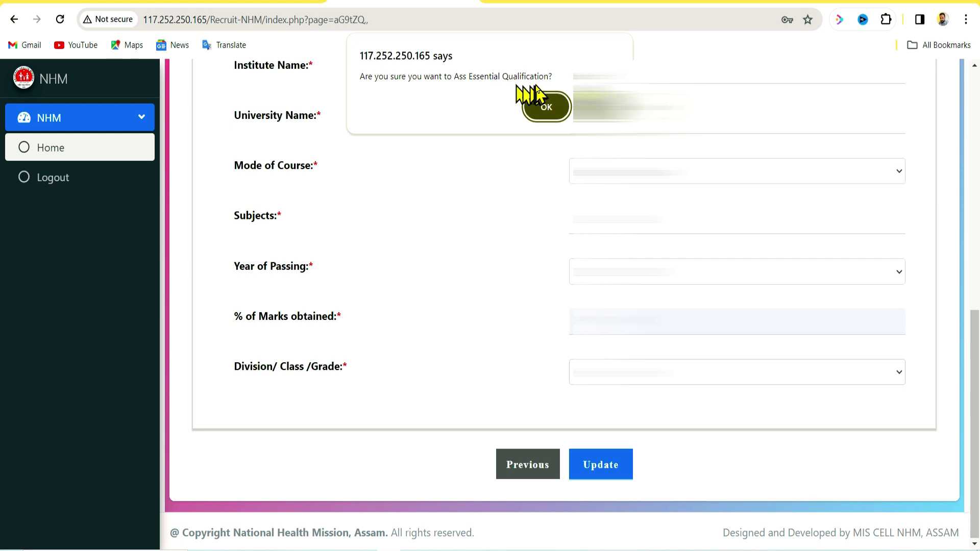
click(542, 106)
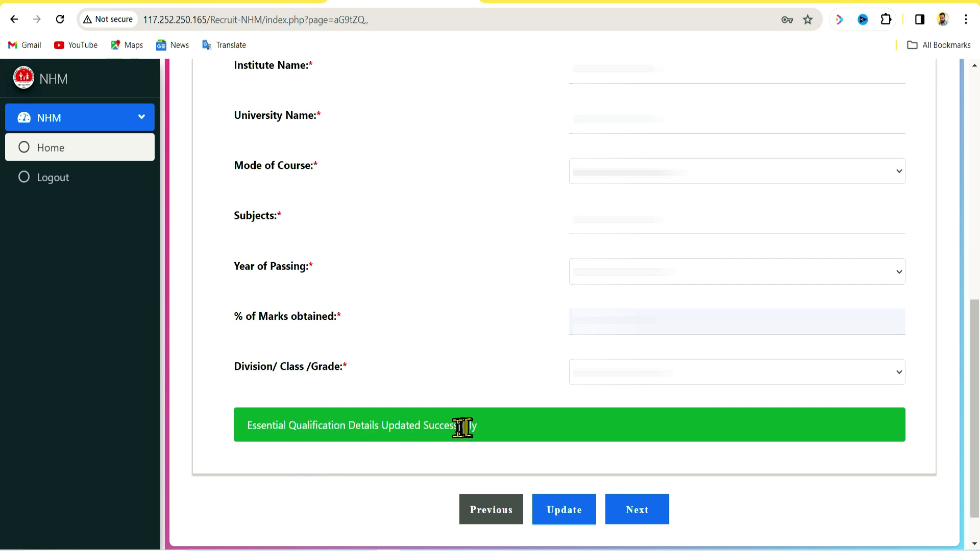
click(645, 513)
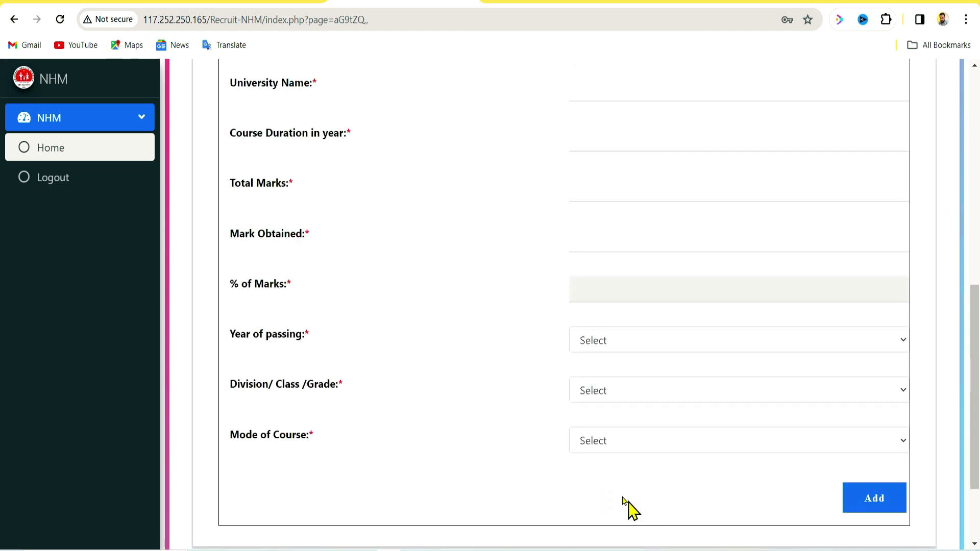
Examine the Educational Qualification form and the choices offered for the exam passed
scroll(448, 416, up, 10)
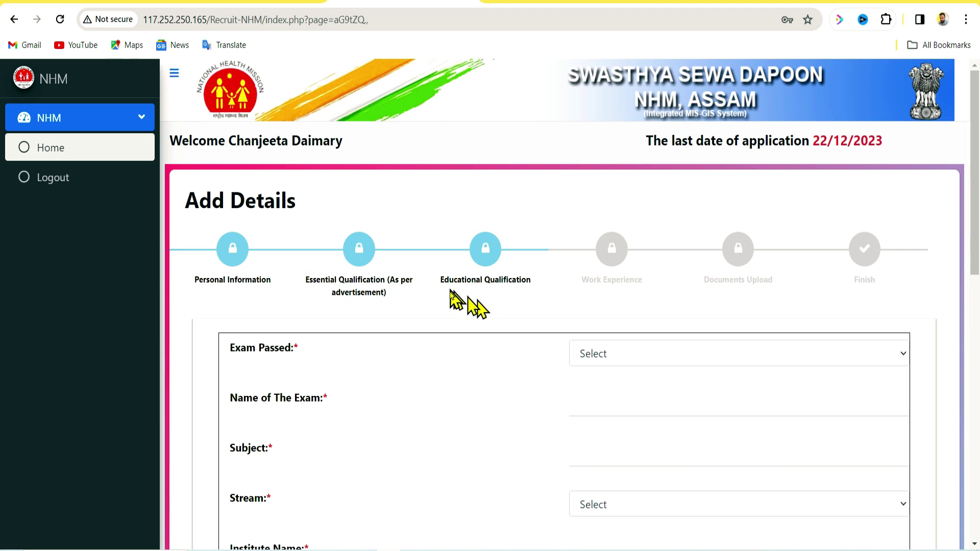
scroll(517, 303, down, 1)
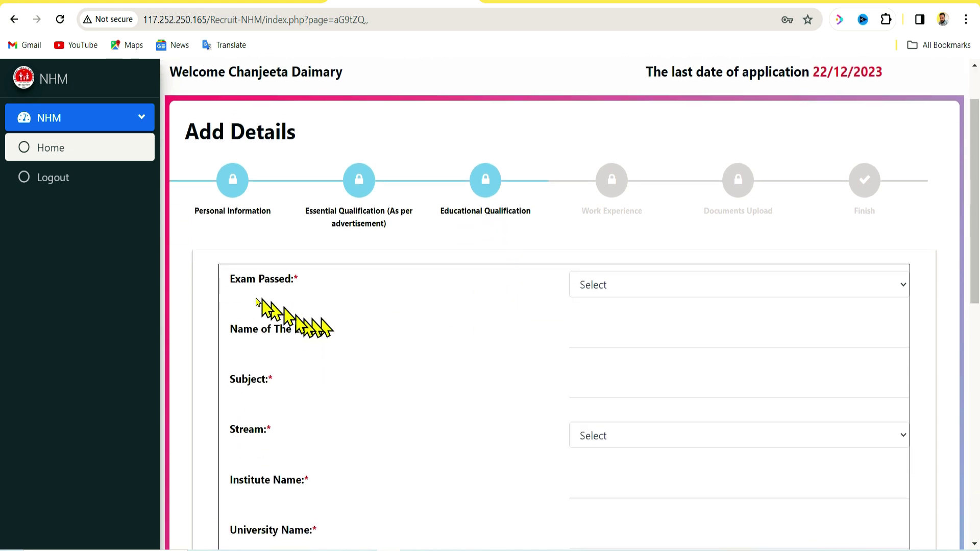
click(623, 288)
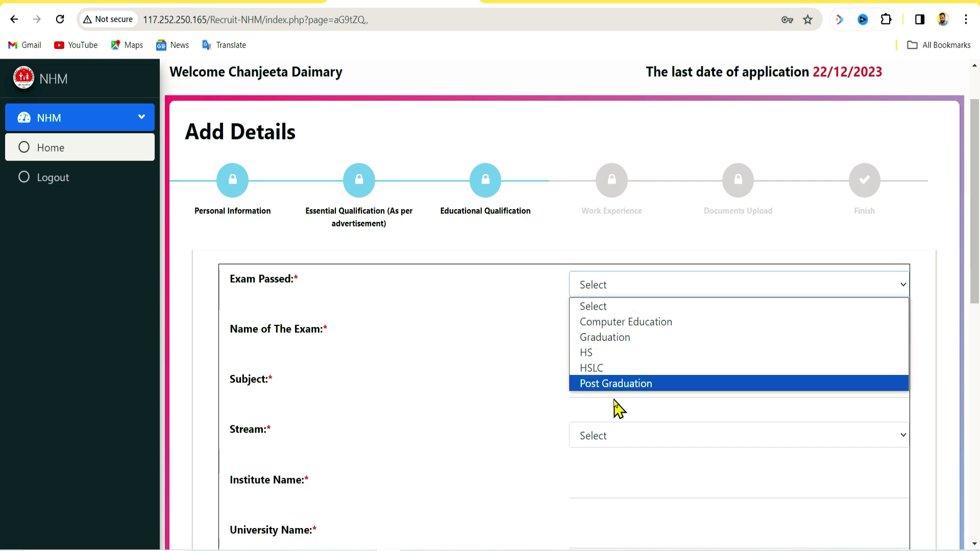
scroll(518, 343, down, 10)
click(873, 384)
scroll(636, 322, up, 10)
click(609, 201)
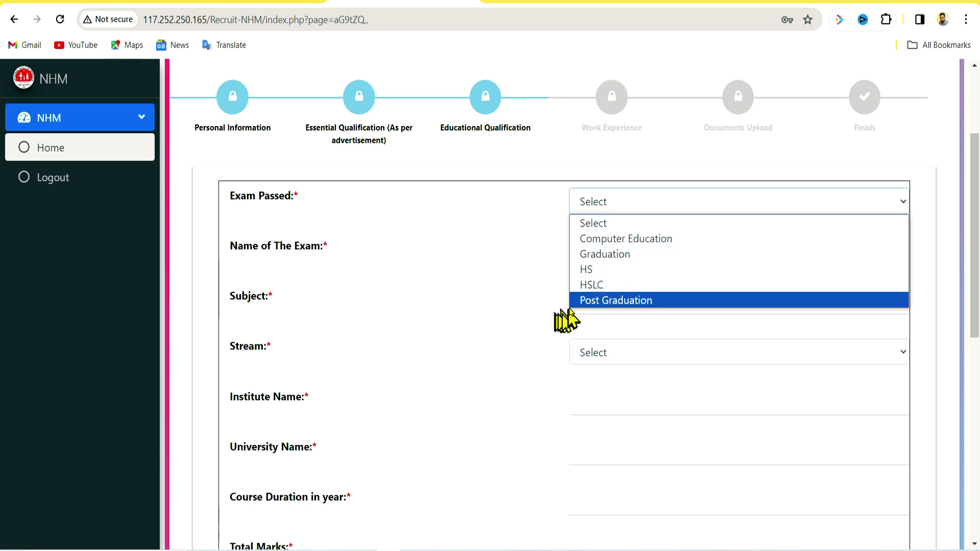
Examine the stream, institute, marks, year of passing, division and mode of course fields of the education entry
scroll(512, 290, down, 3)
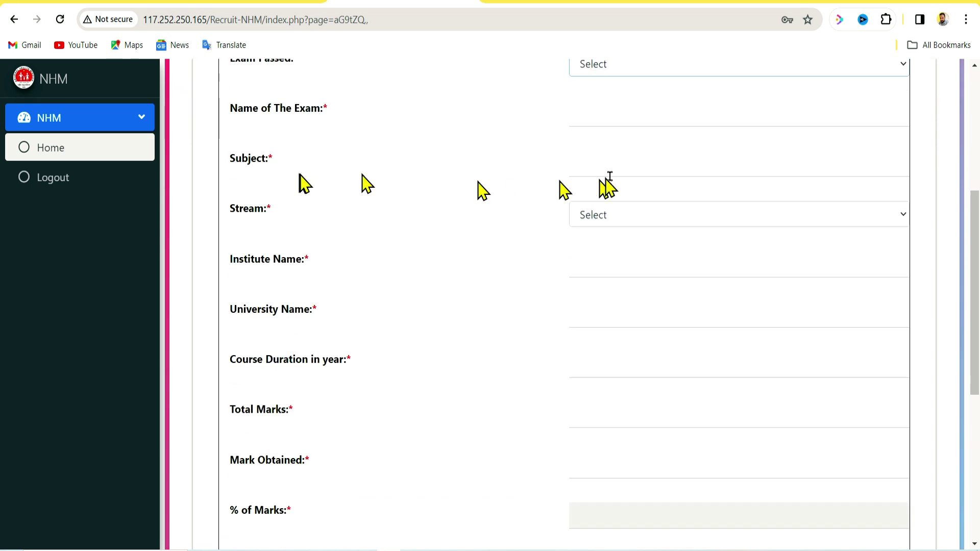
click(615, 209)
click(618, 235)
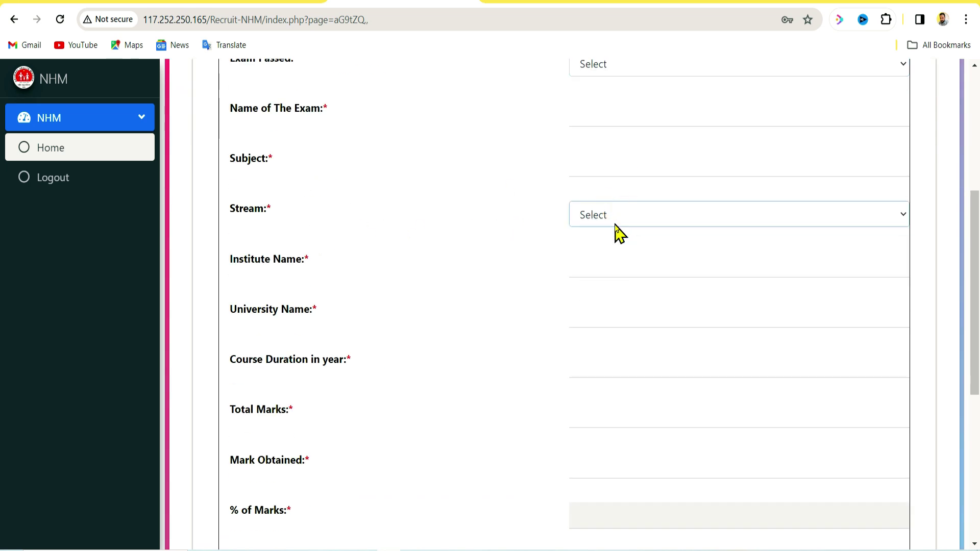
scroll(586, 256, down, 1)
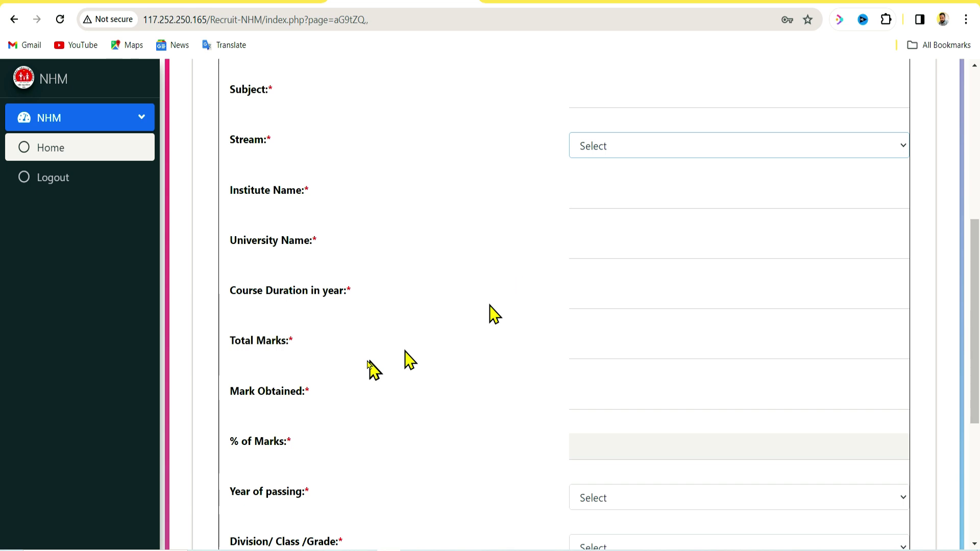
scroll(656, 328, down, 1)
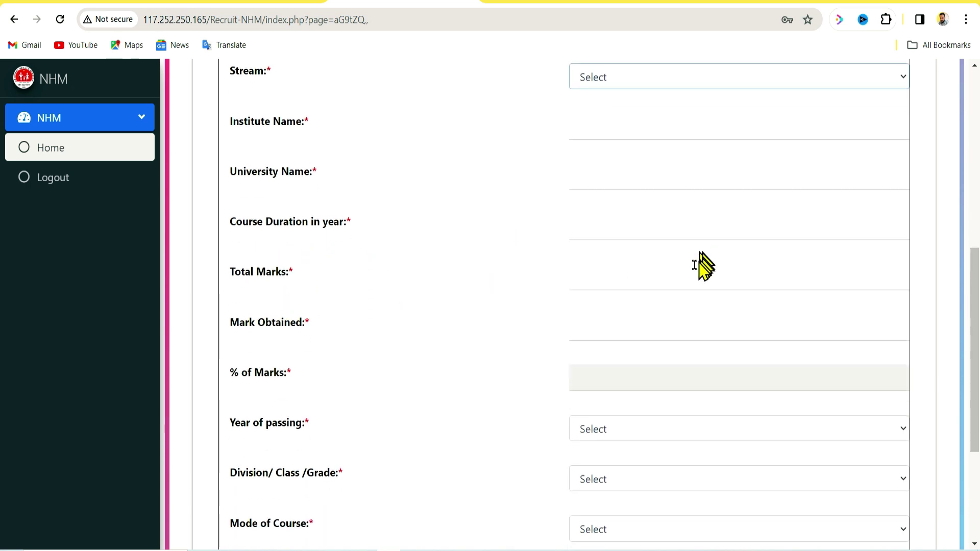
scroll(641, 317, down, 1)
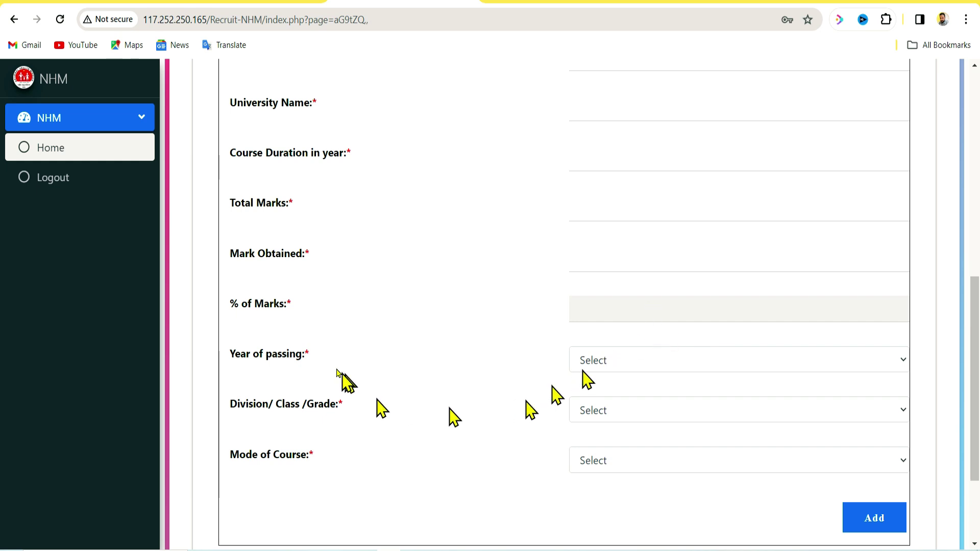
click(650, 367)
click(650, 367)
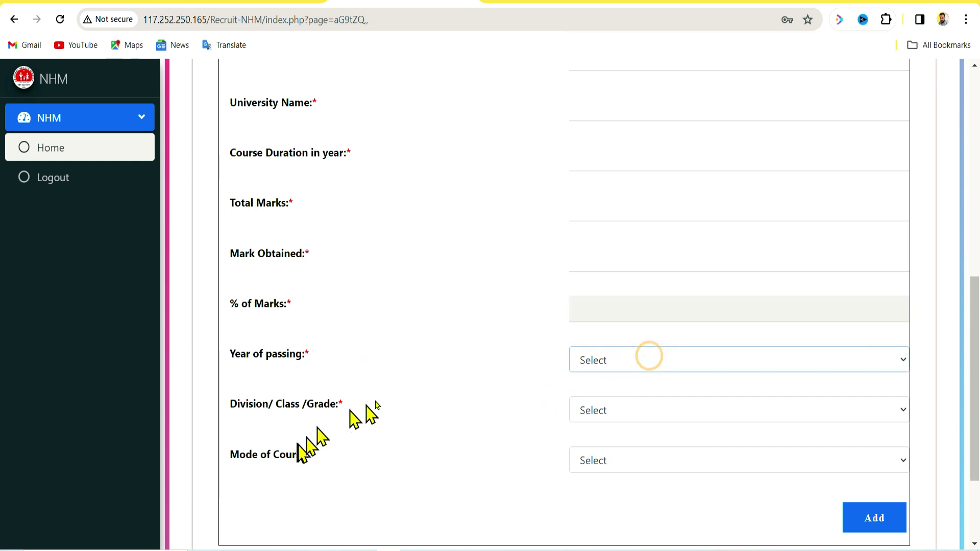
click(601, 413)
click(601, 413)
click(584, 451)
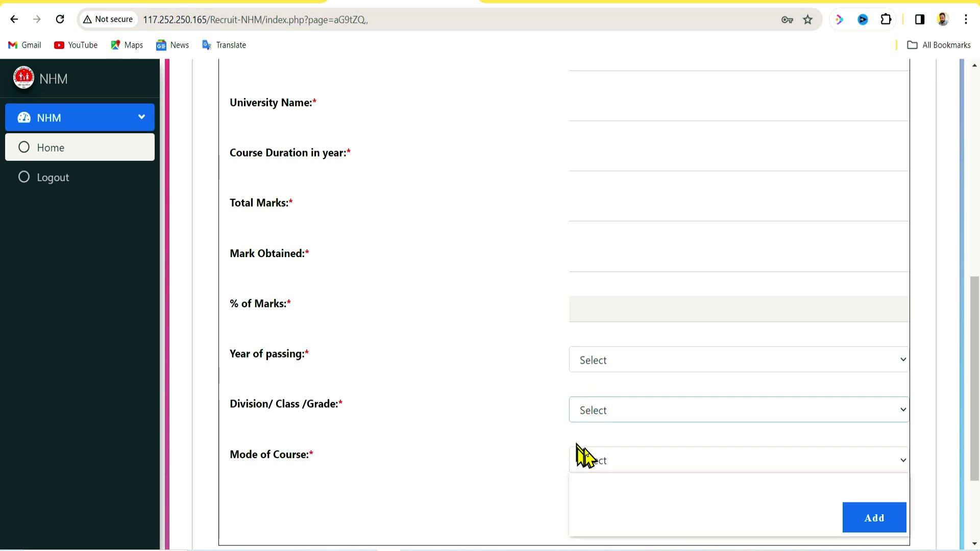
click(533, 462)
scroll(536, 462, down, 3)
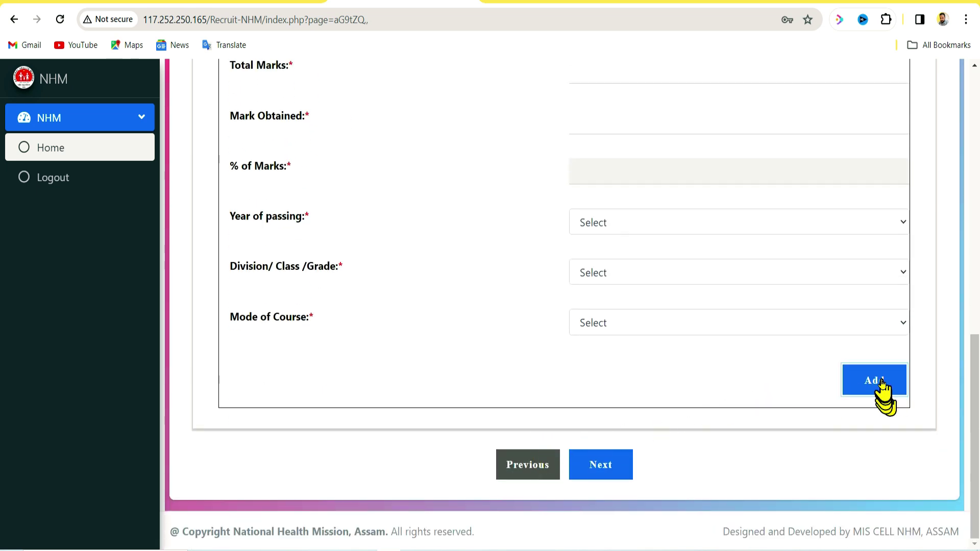
Add the education details, confirm that all of them are entered, and continue to the Work Experience section
click(603, 475)
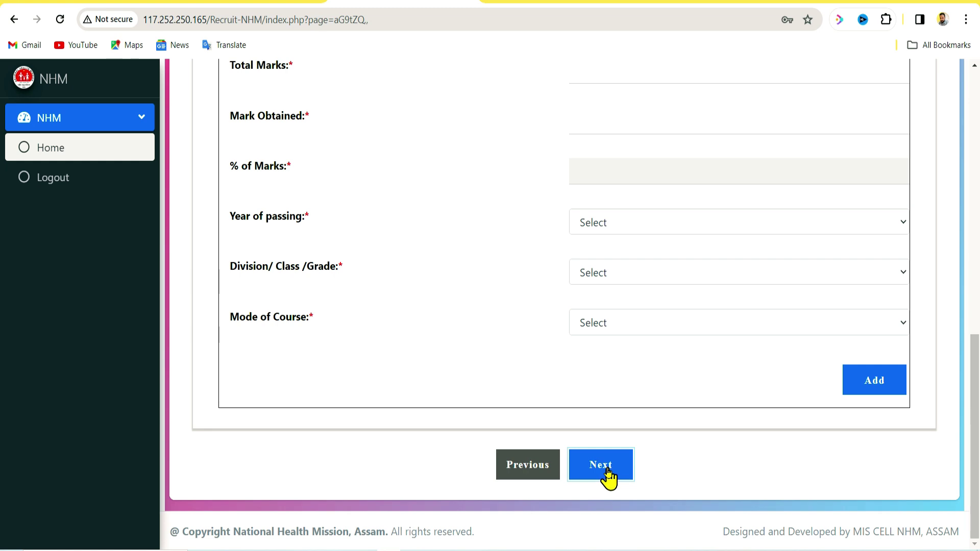
click(603, 476)
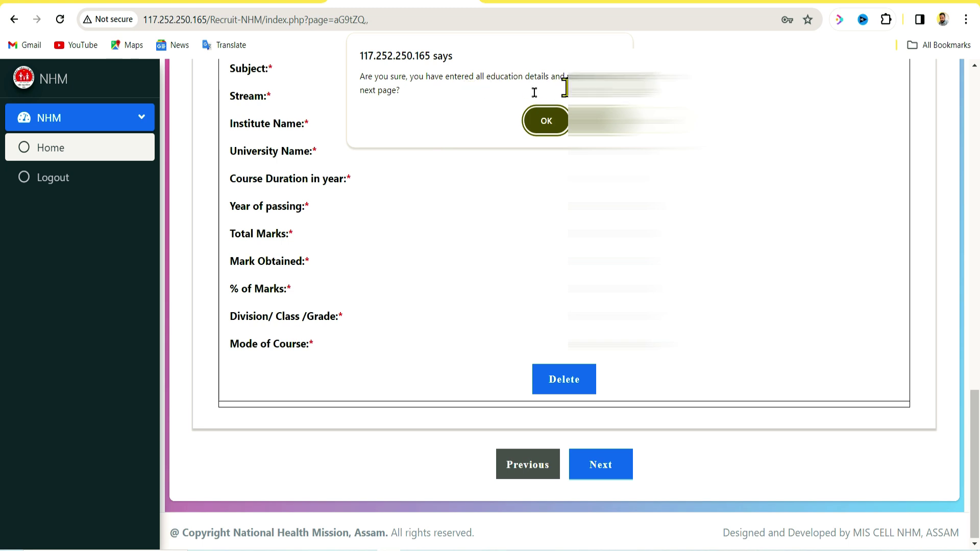
click(550, 122)
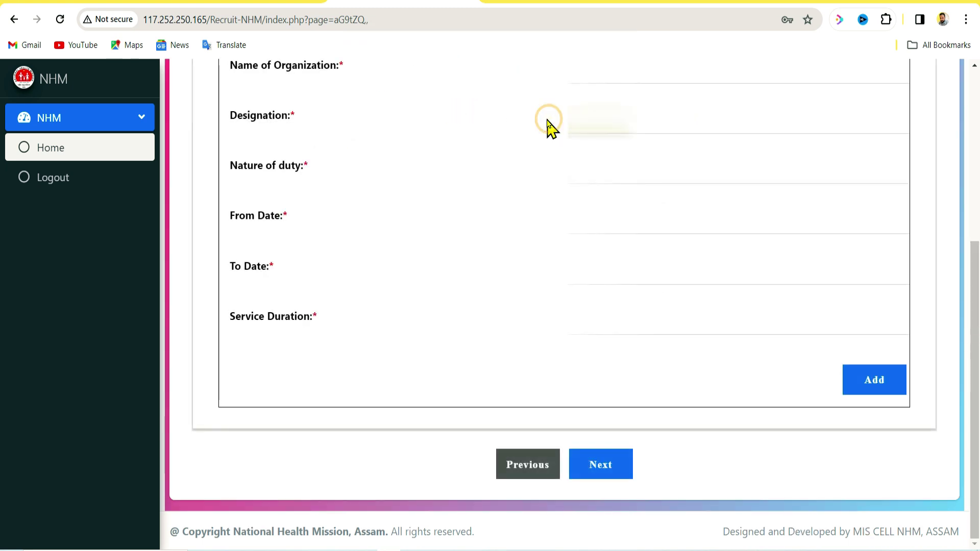
Add a work experience with NA as organization, designation and duty, dated 08-12-2021 to 14-12-2023, and confirm continuing to Documents Upload
scroll(503, 341, up, 4)
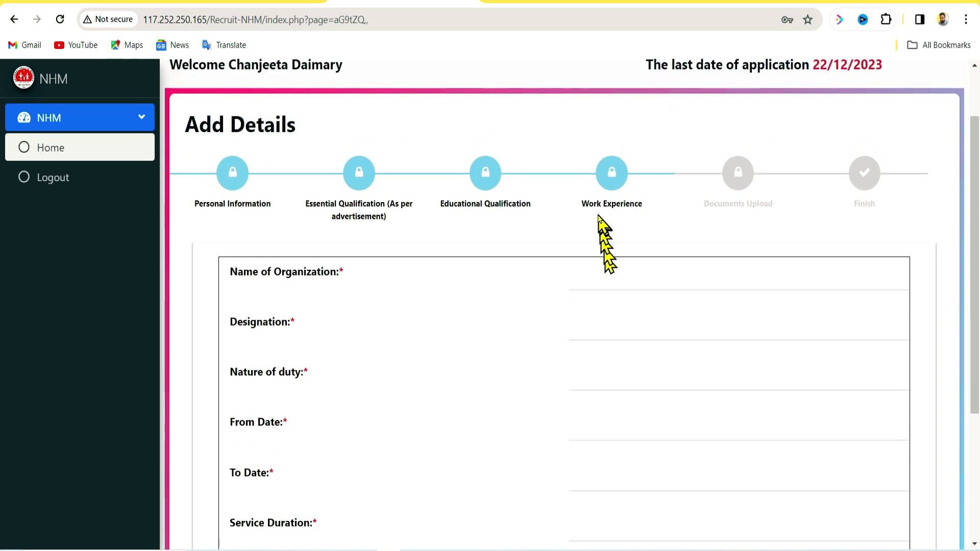
scroll(299, 314, down, 1)
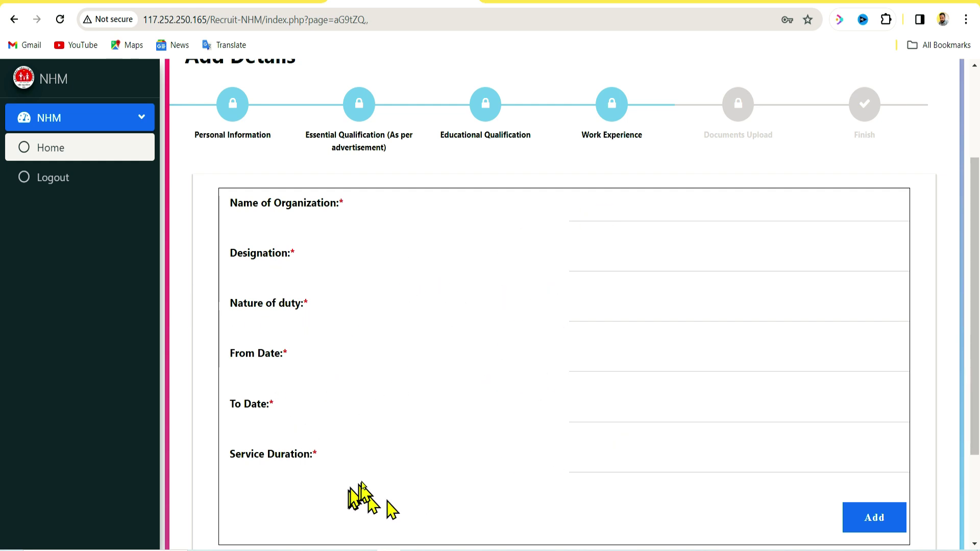
scroll(377, 505, down, 2)
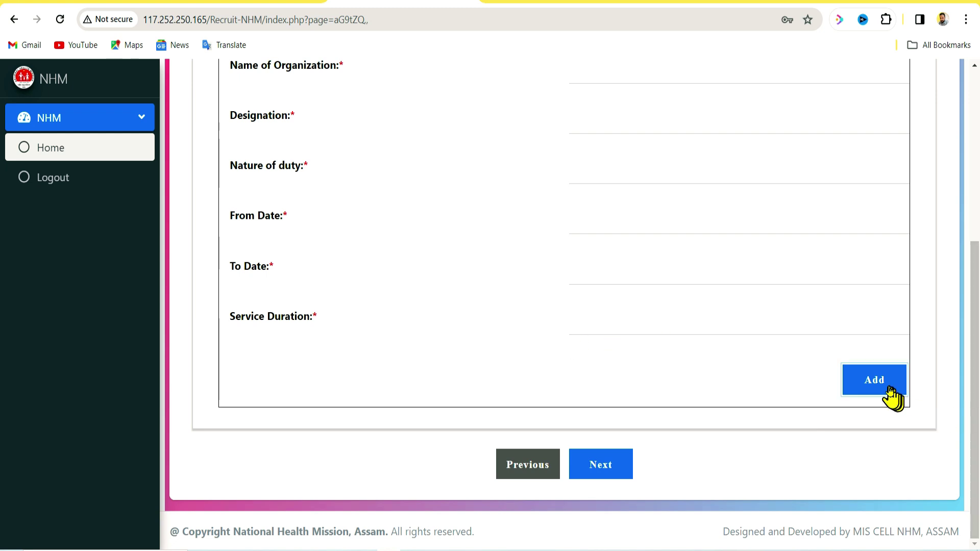
click(603, 467)
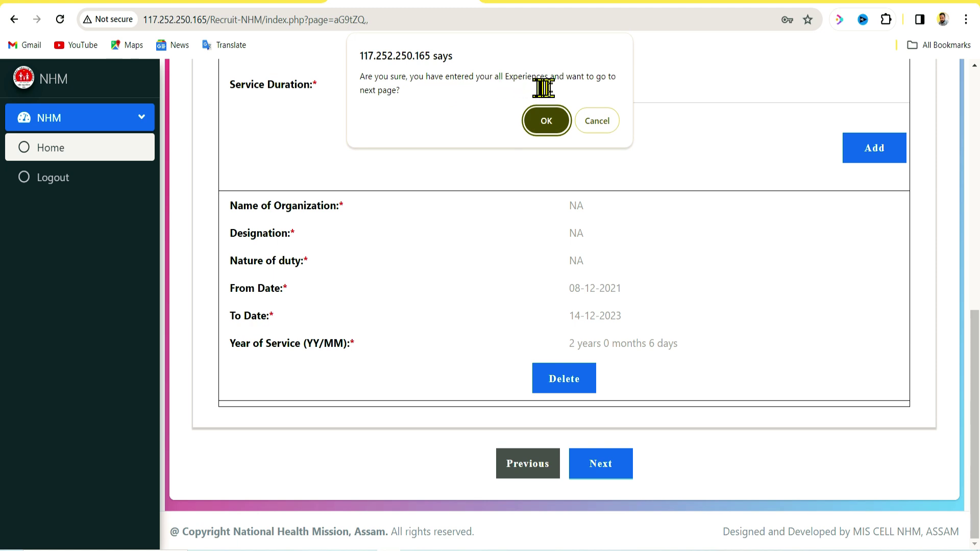
click(542, 122)
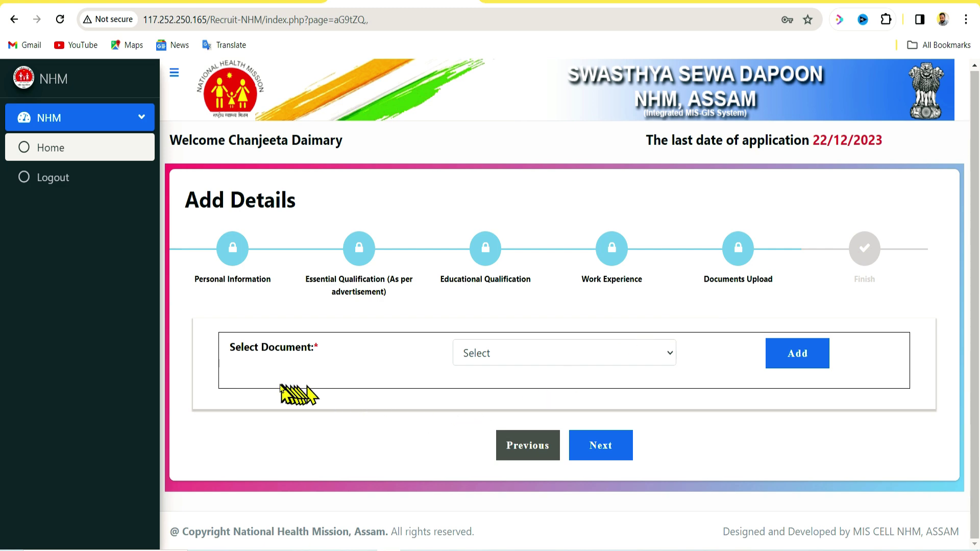
Add an upload entry for Degree Marksheets and examine the document types that can be selected
click(511, 353)
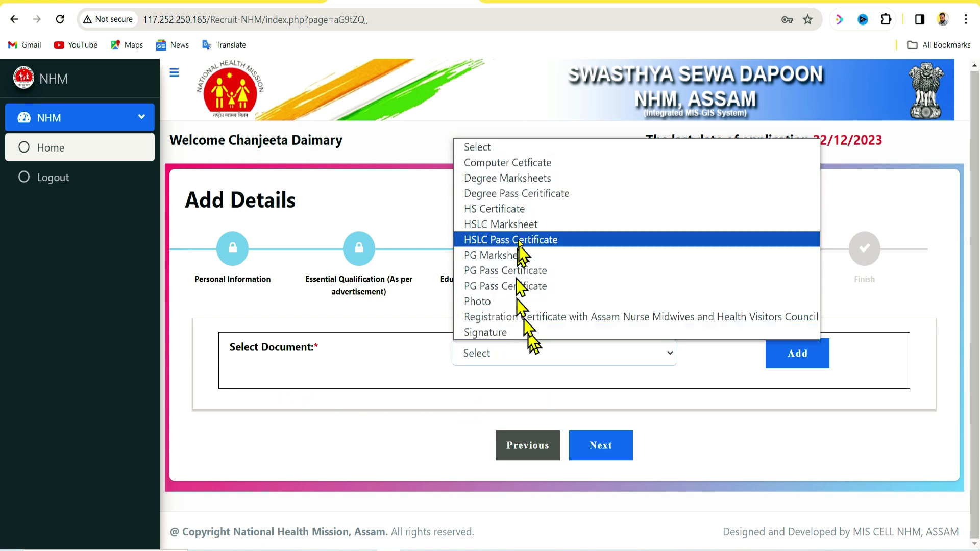
click(751, 423)
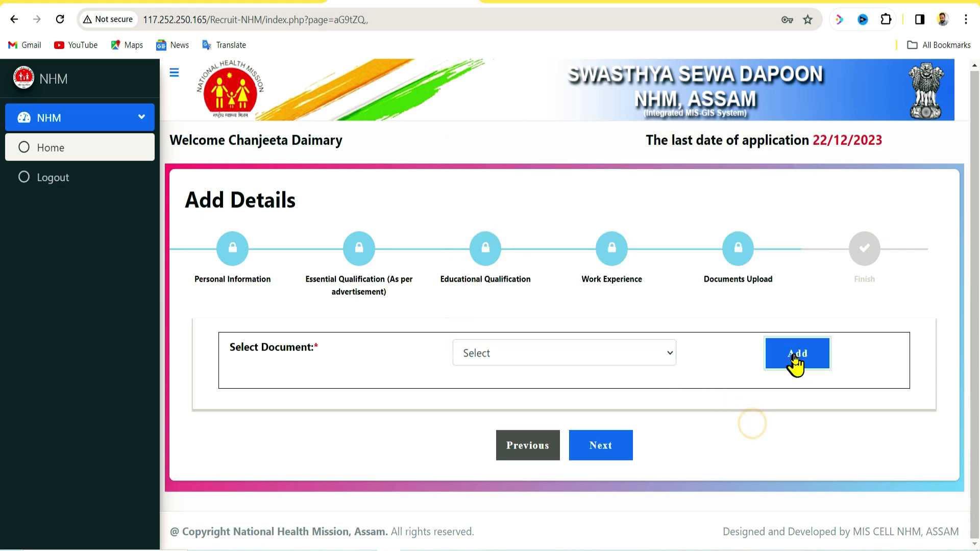
click(640, 359)
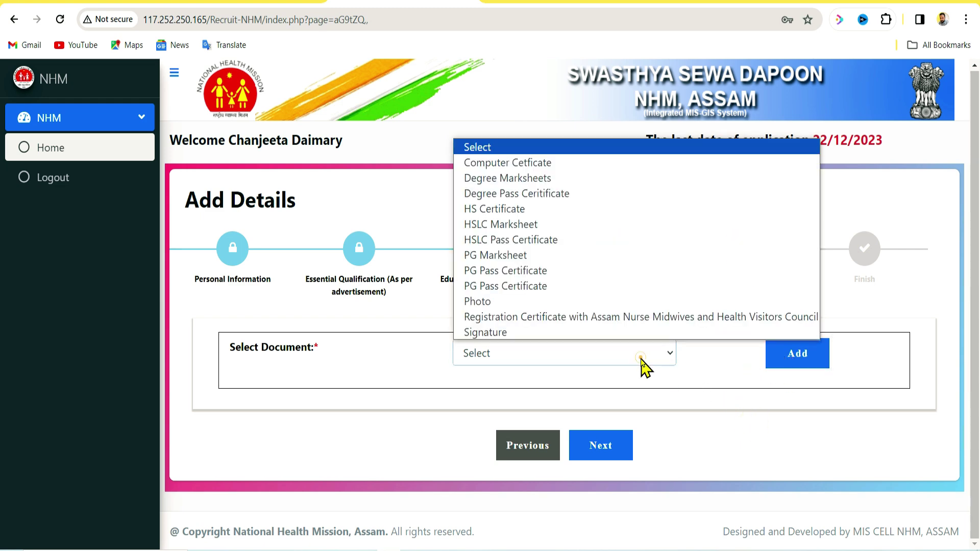
click(538, 178)
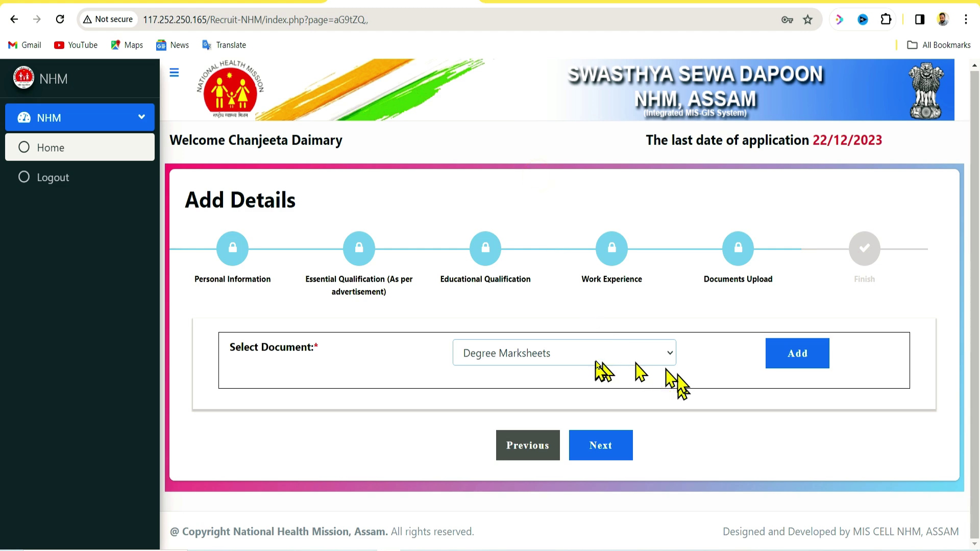
click(770, 356)
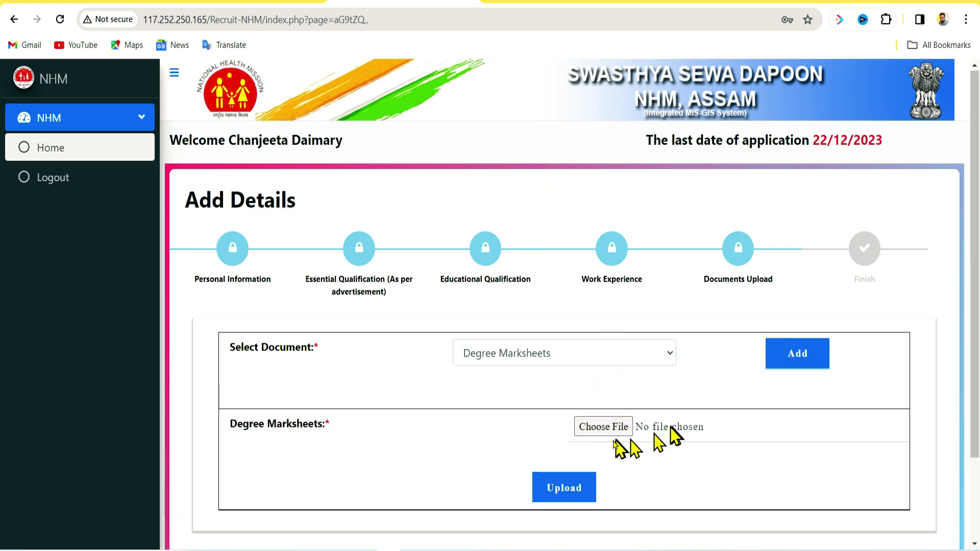
click(570, 478)
scroll(568, 490, down, 2)
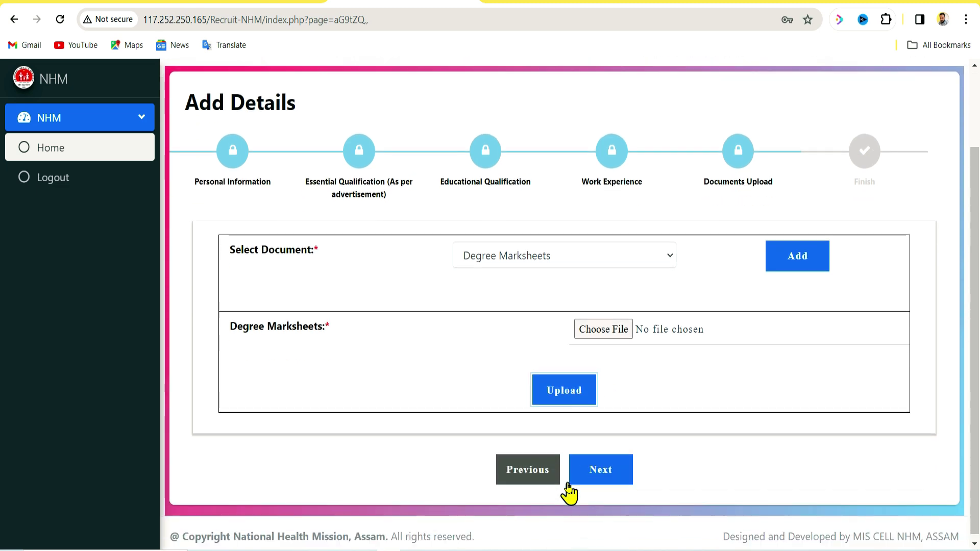
click(633, 245)
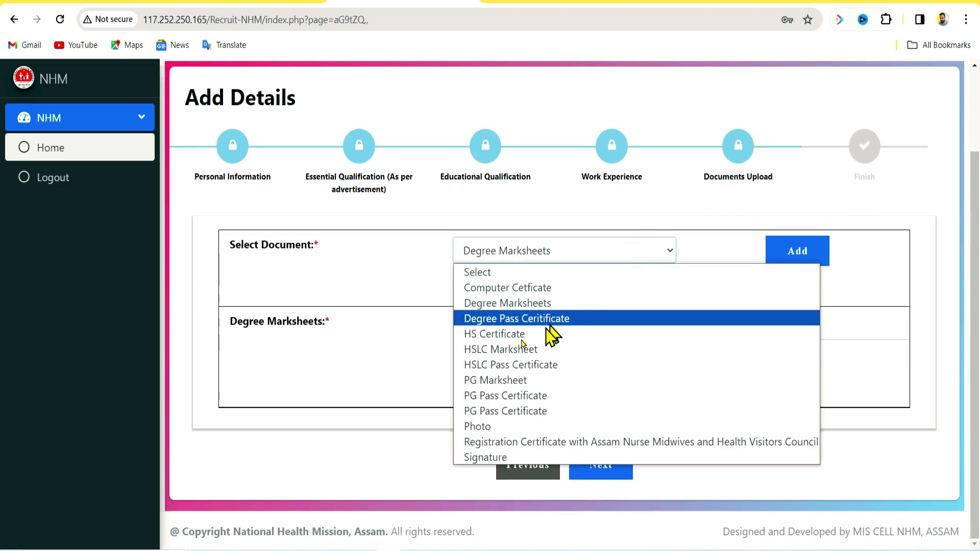
click(361, 391)
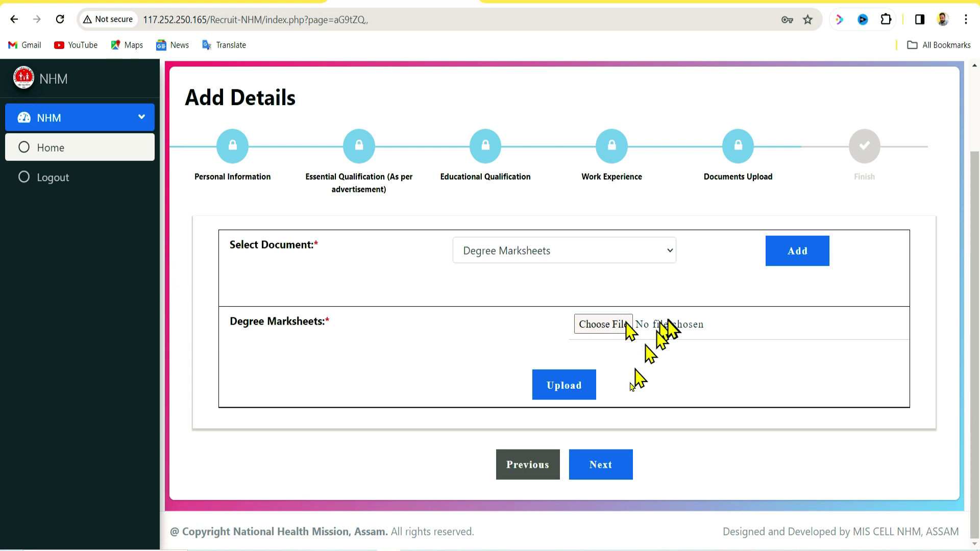
Continue past the Documents Upload section and confirm finishing the application
click(611, 468)
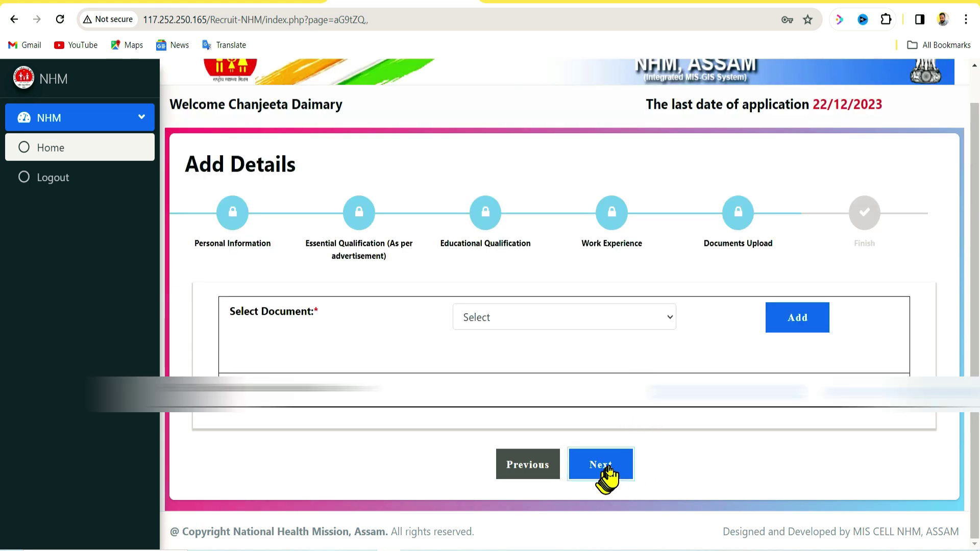
click(610, 472)
click(545, 122)
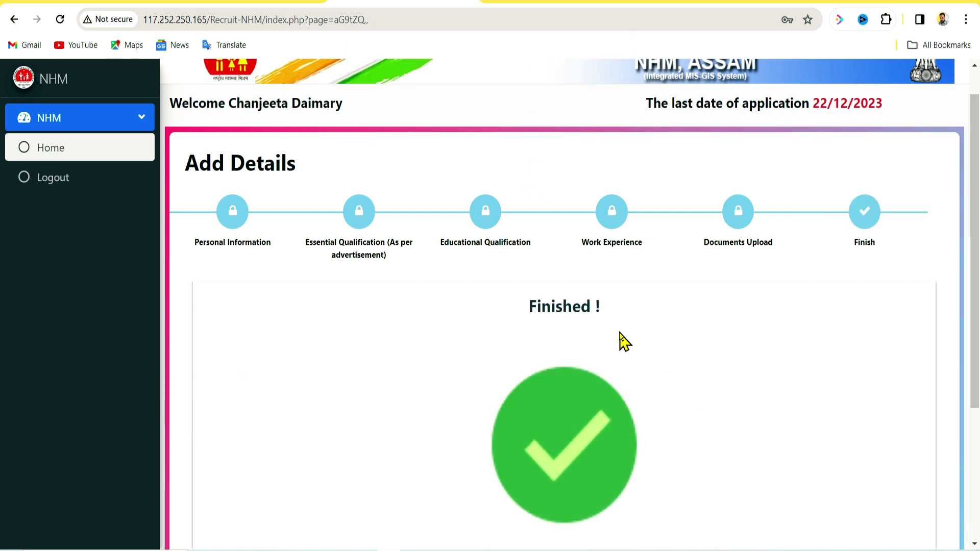
Examine the Finished page, including the note on editing the application and the link for viewing it
scroll(621, 342, down, 4)
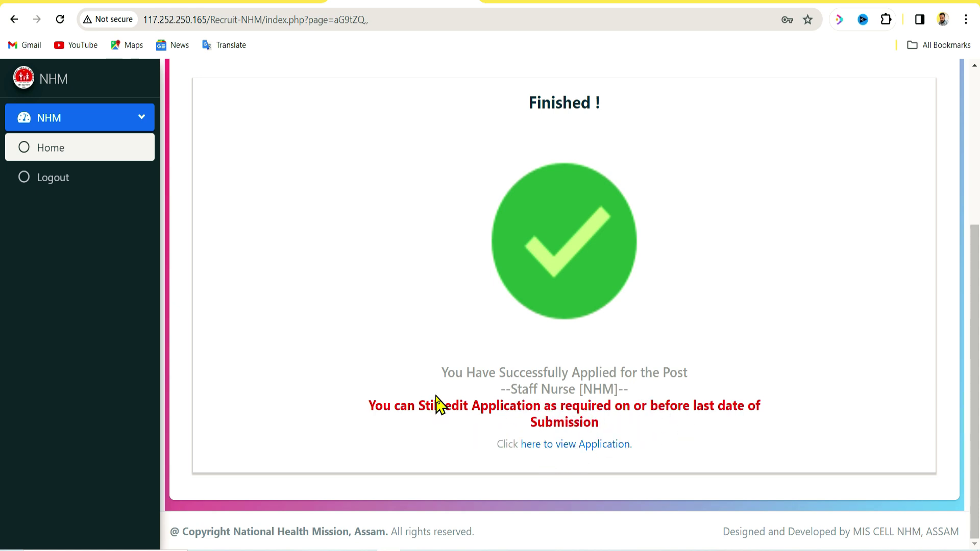
scroll(437, 405, up, 3)
scroll(671, 344, up, 2)
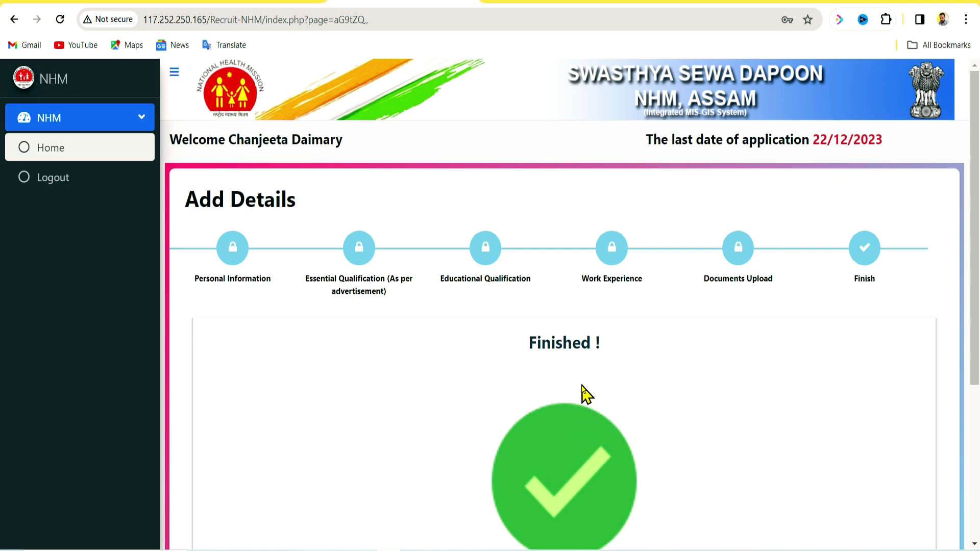
scroll(585, 394, down, 3)
scroll(686, 360, down, 1)
scroll(686, 360, down, 1)
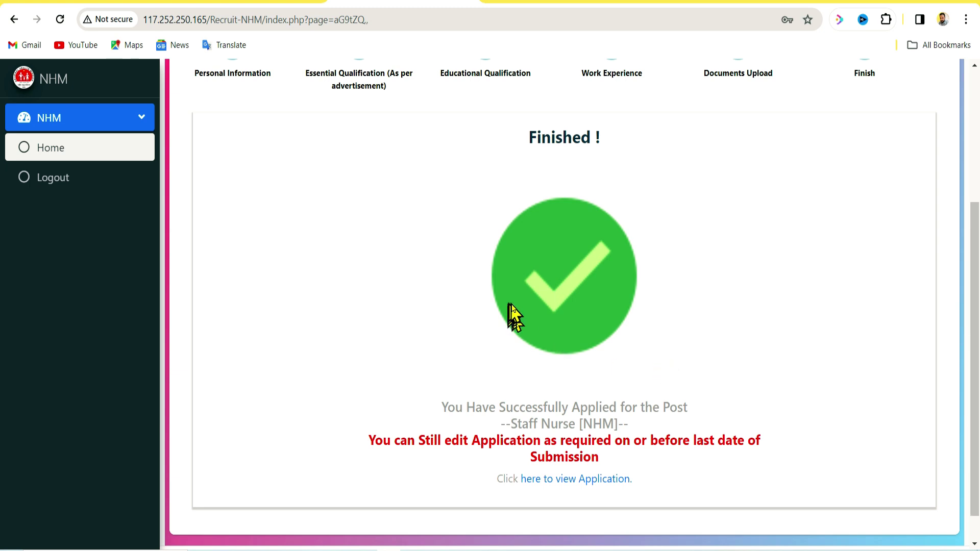
scroll(770, 328, up, 3)
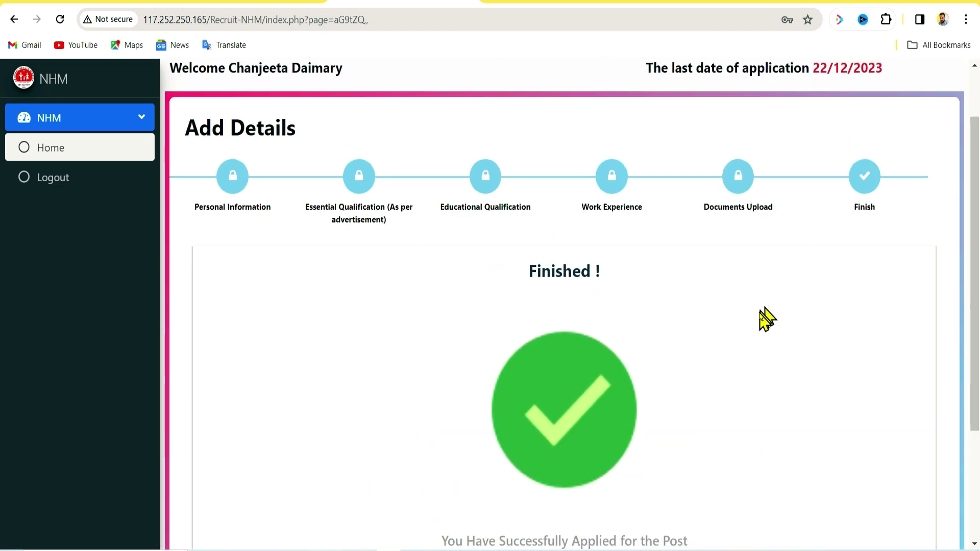
scroll(762, 327, down, 3)
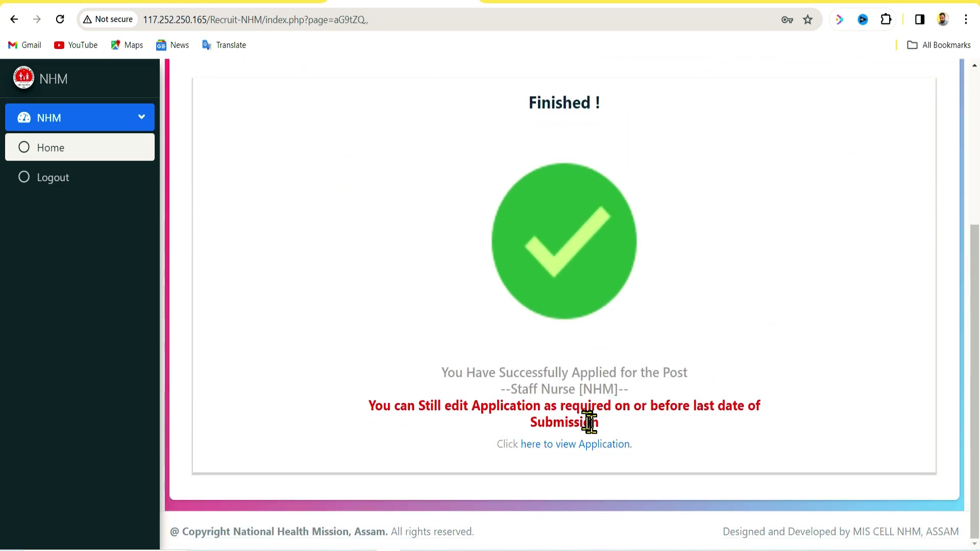
scroll(594, 423, up, 1)
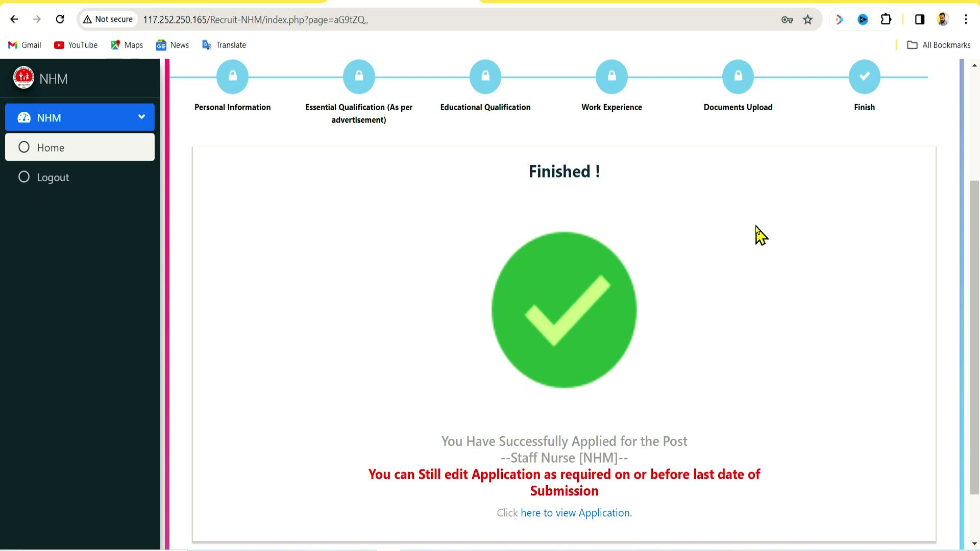
scroll(693, 321, down, 2)
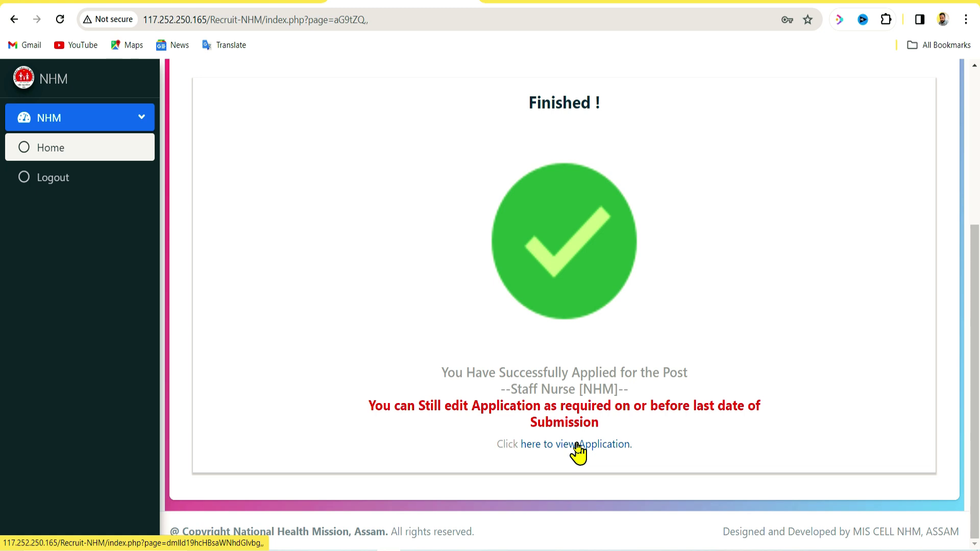
scroll(410, 286, up, 3)
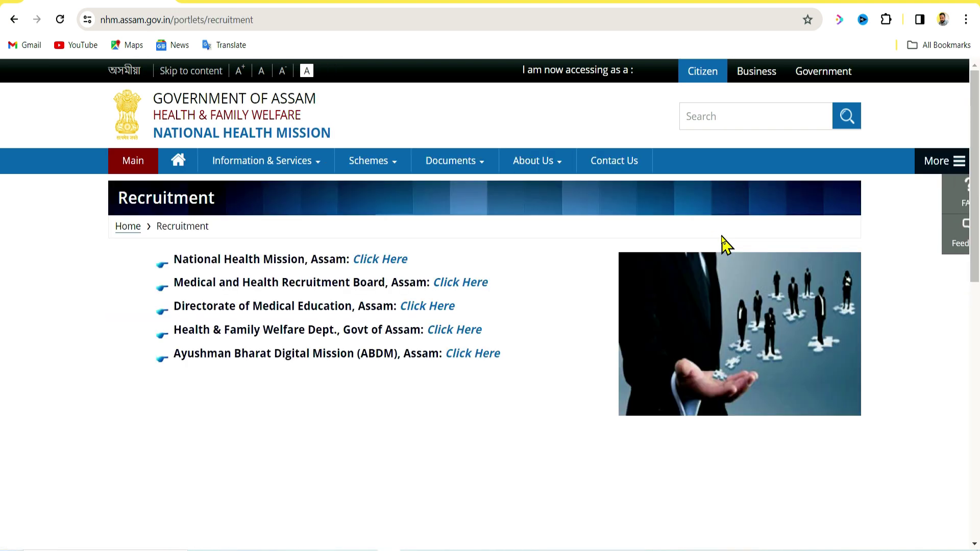
Go from the NHM Assam recruitment page to the National Health Mission human resource site and open its Recruitment Notices/Advertisement/Results list
click(365, 260)
click(545, 107)
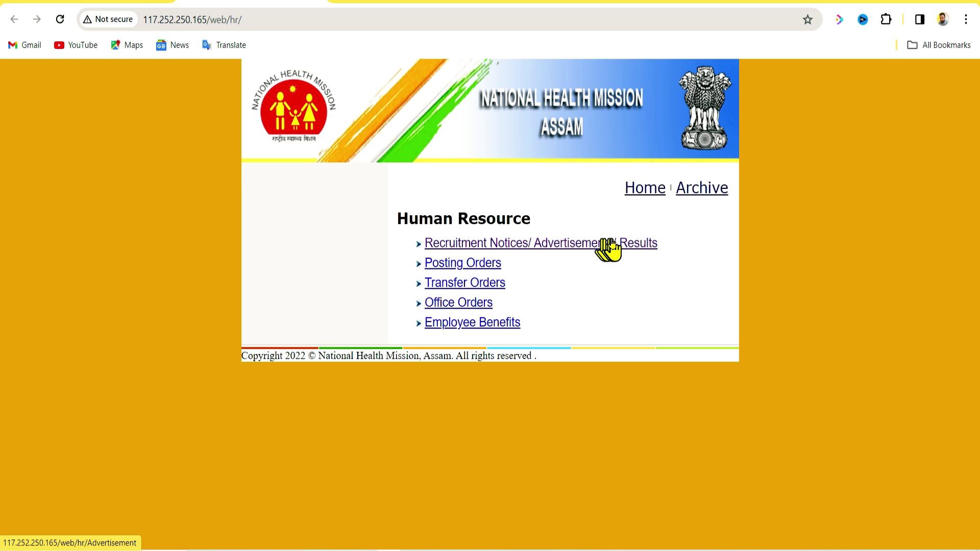
click(556, 243)
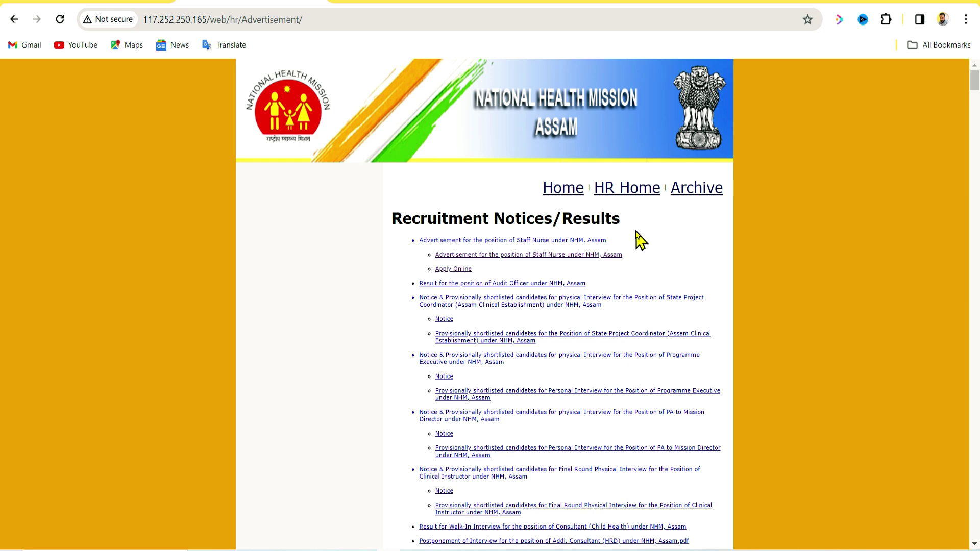
Enlarge the recruitment notices page and open the online application for the Staff Nurse position
key(ctrl+plus)
key(ctrl+plus)
key(ctrl+plus)
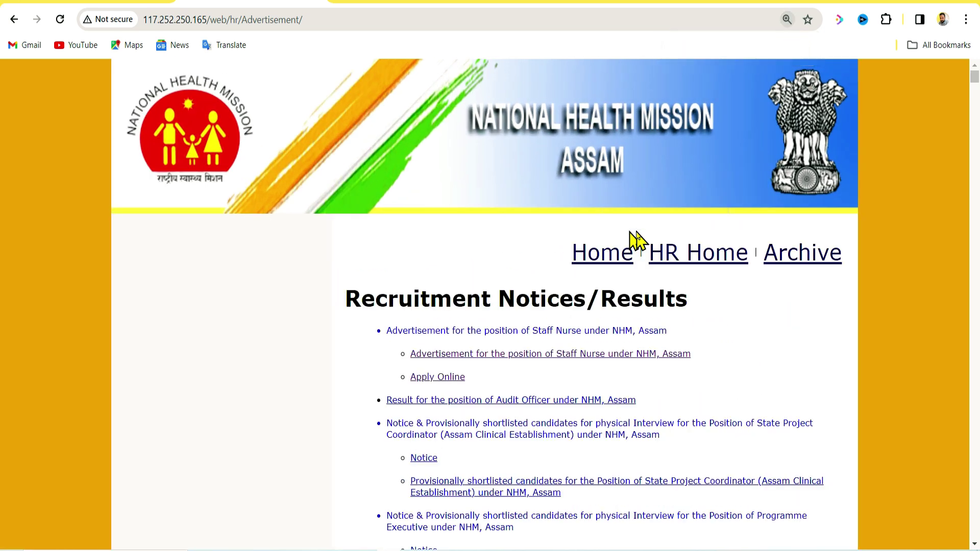
key(ctrl+plus)
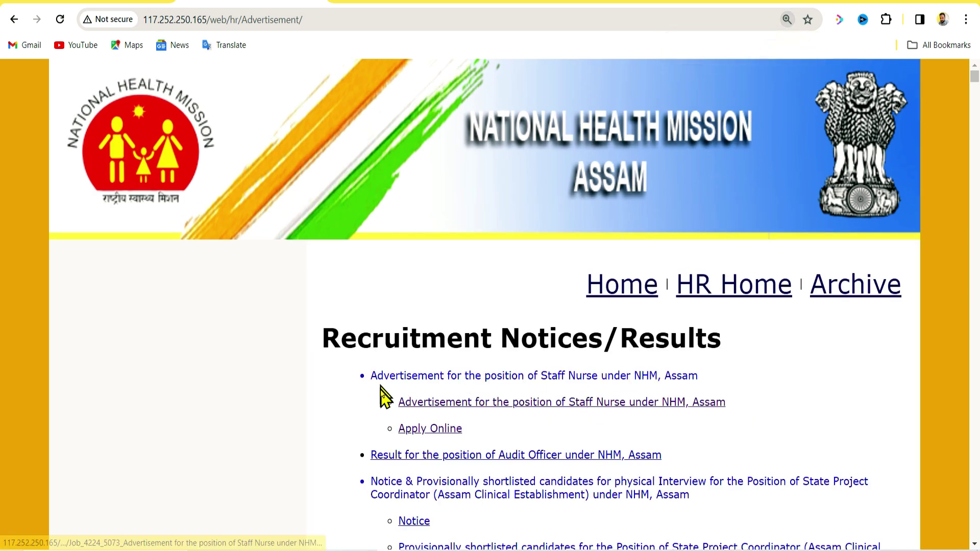
scroll(393, 378, down, 1)
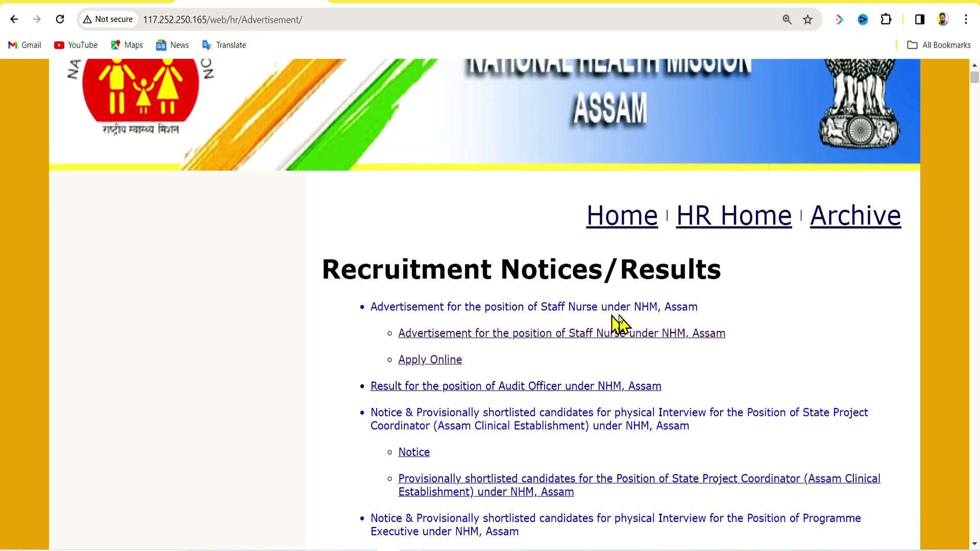
click(428, 362)
click(428, 364)
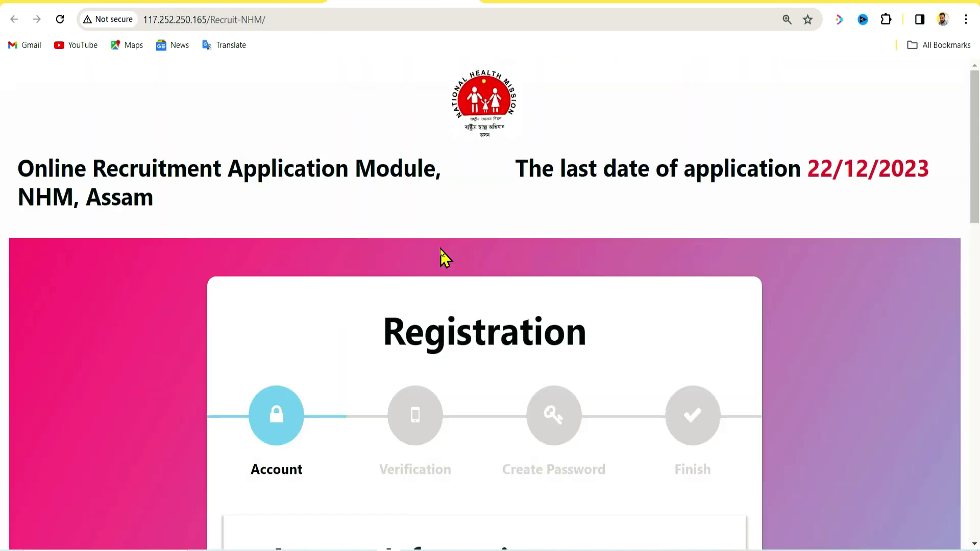
Reduce the page zoom to 110% and examine the Account Information fields of the Registration form
scroll(437, 301, down, 3)
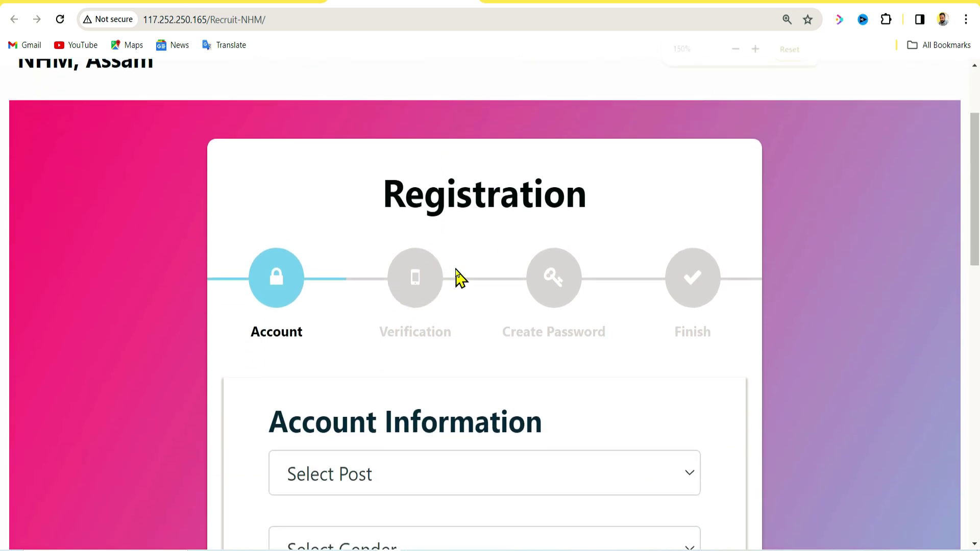
key(ctrl+minus)
key(ctrl+minus)
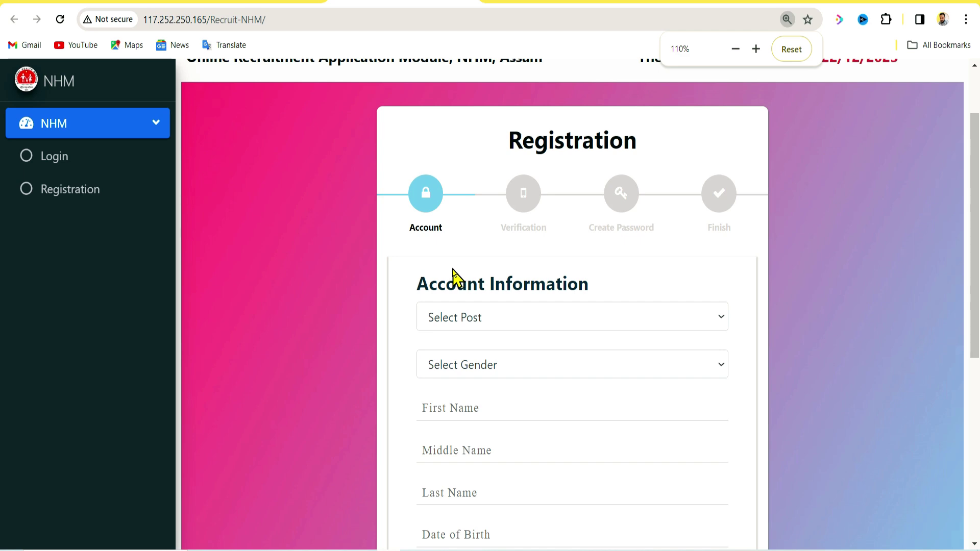
scroll(455, 354, down, 3)
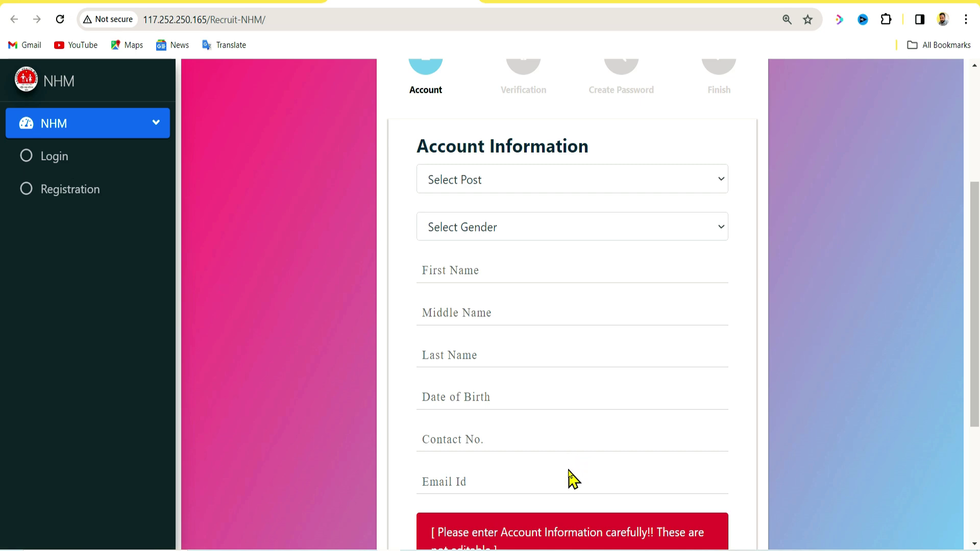
scroll(433, 312, up, 2)
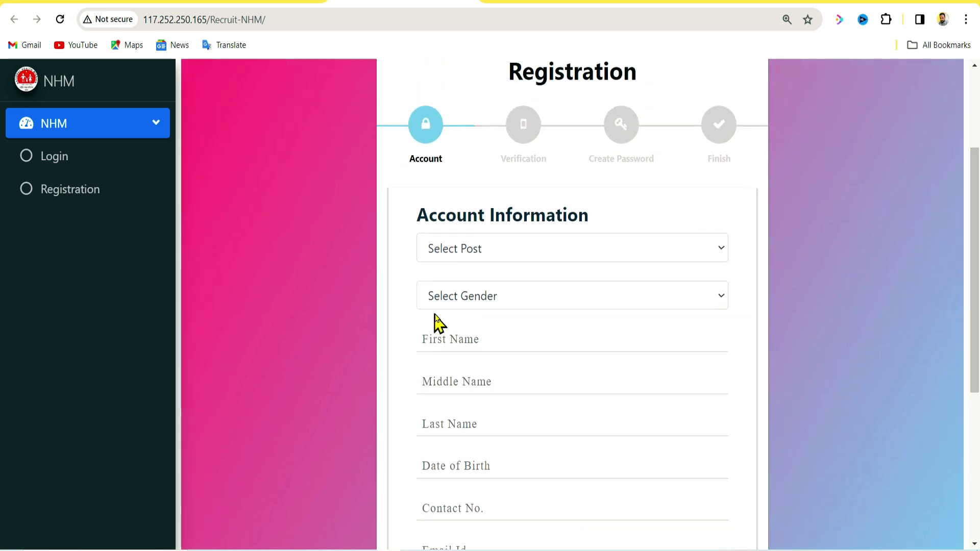